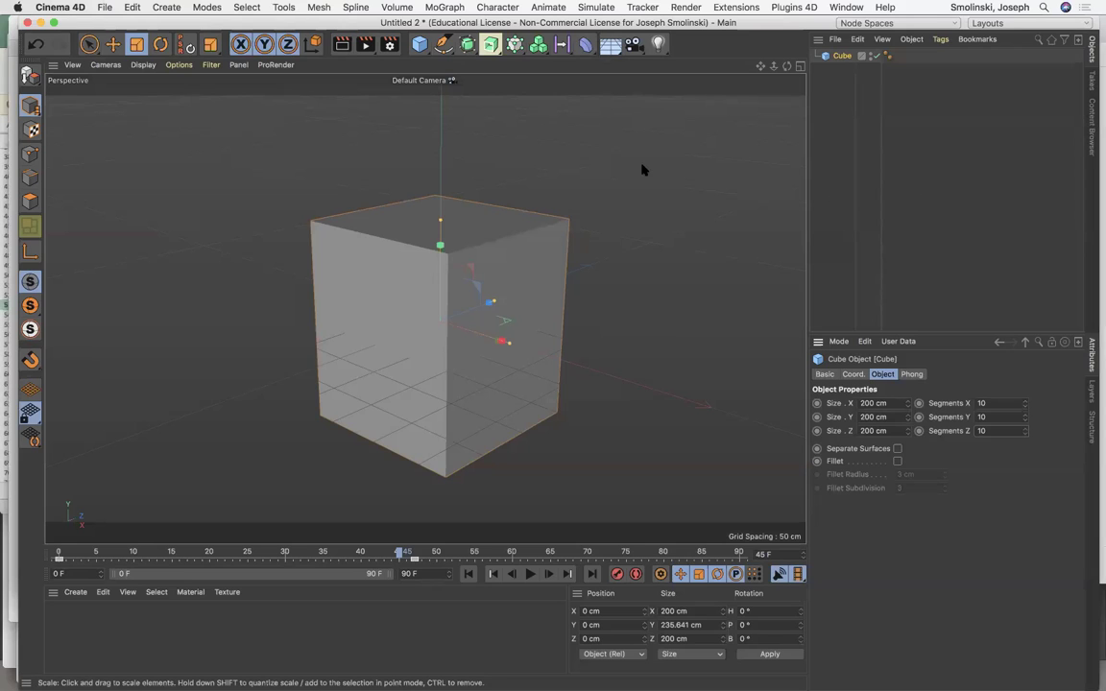
# - Add a Squash & Stretch deformer and make it a child of the Cube
pyautogui.click(586, 46)
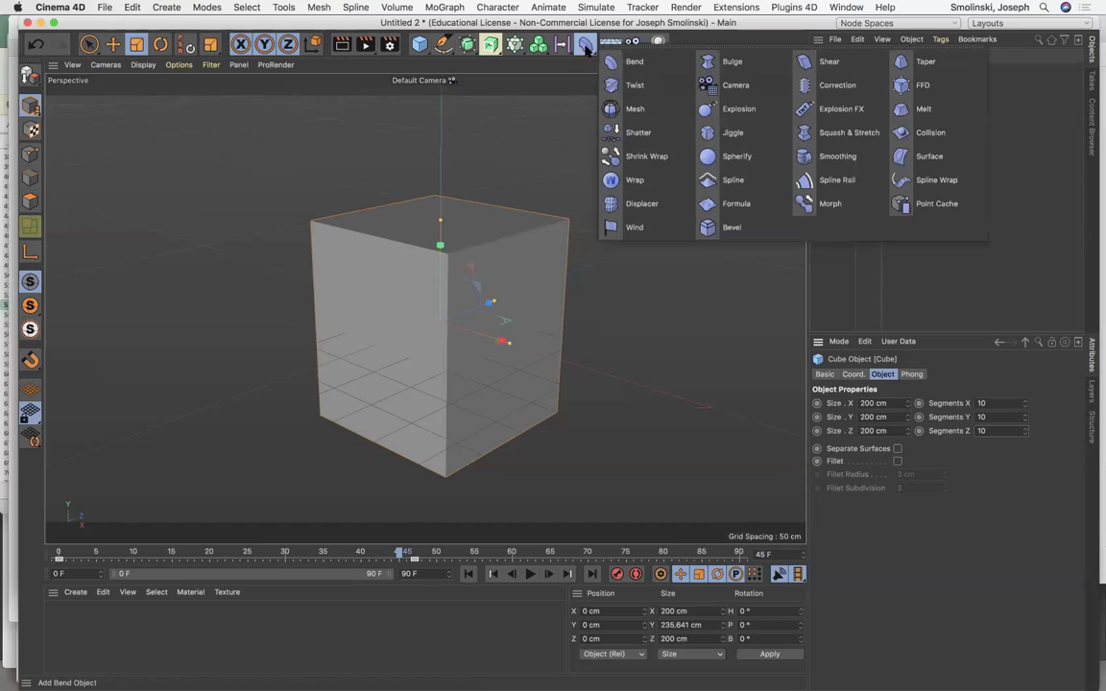
pyautogui.click(813, 139)
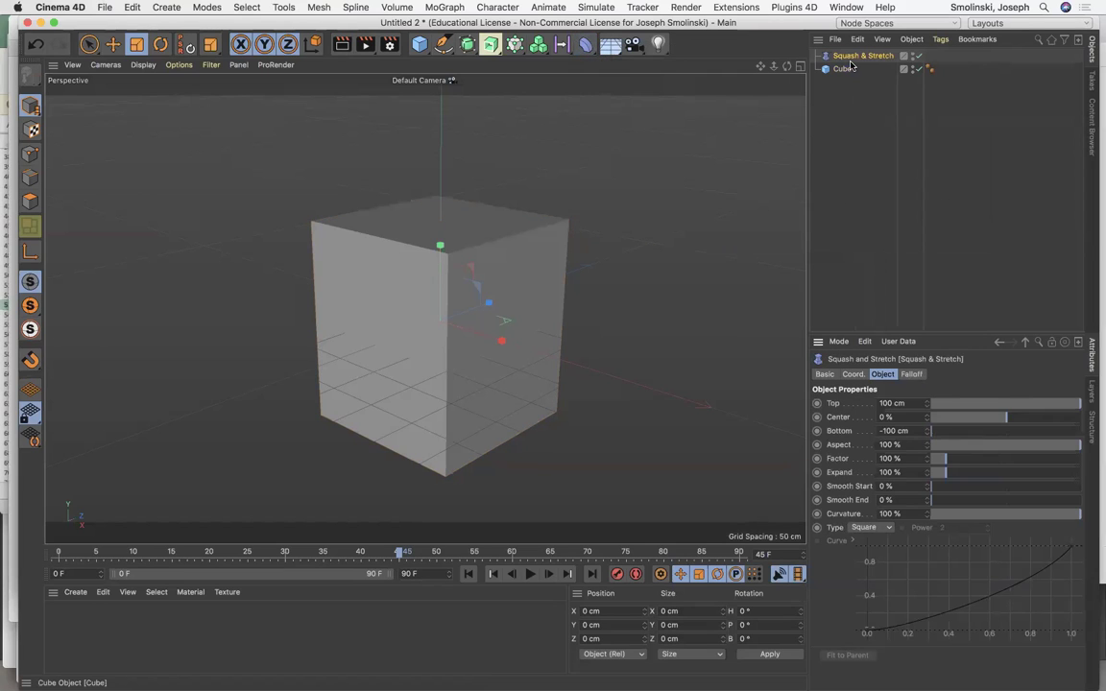
pyautogui.moveTo(851, 55); pyautogui.dragTo(845, 72)
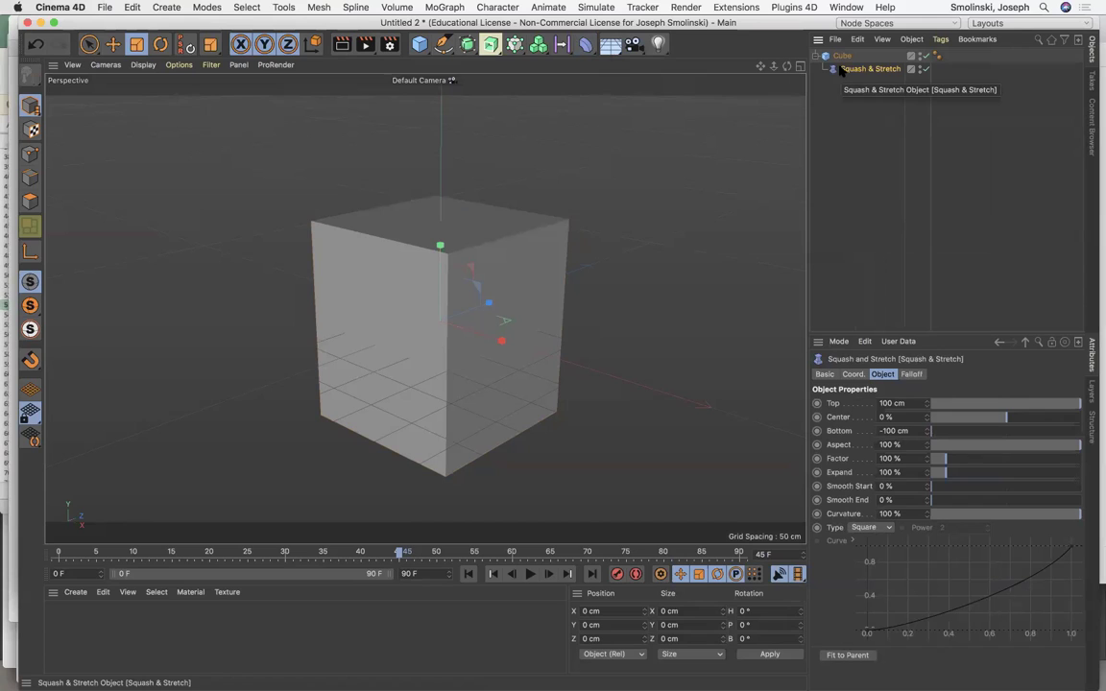
pyautogui.click(840, 57)
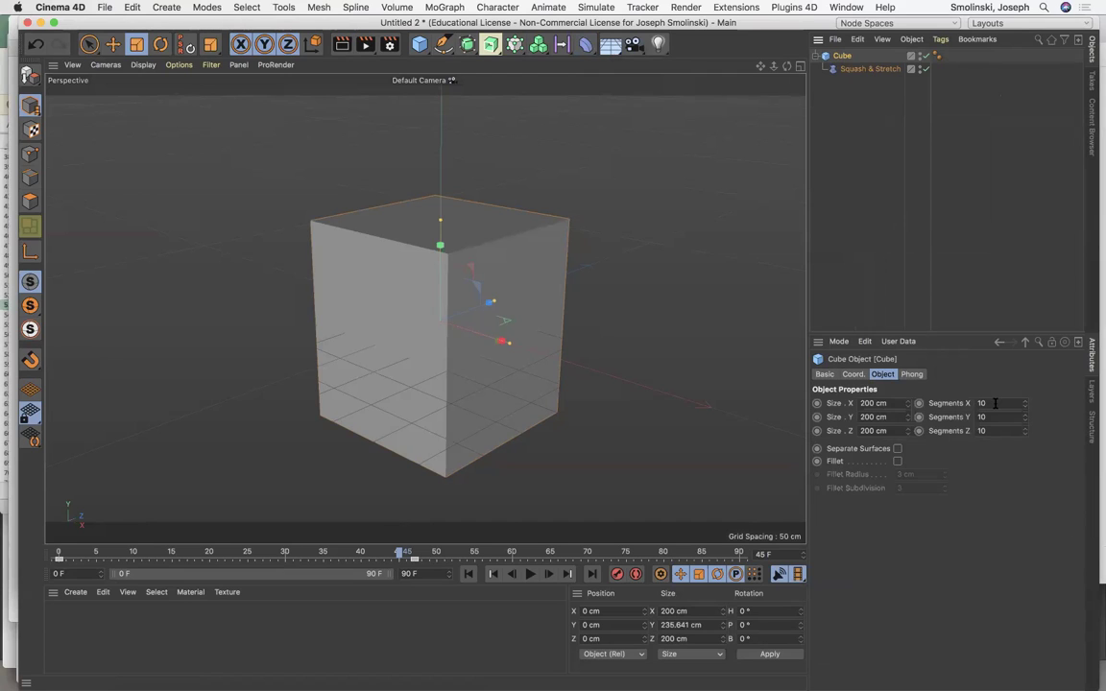
pyautogui.doubleClick(994, 403)
pyautogui.press('Return')
# - Try the Squash & Stretch deformer's Factor at about 63% to squash the cube and about 151% to stretch it
pyautogui.click(857, 70)
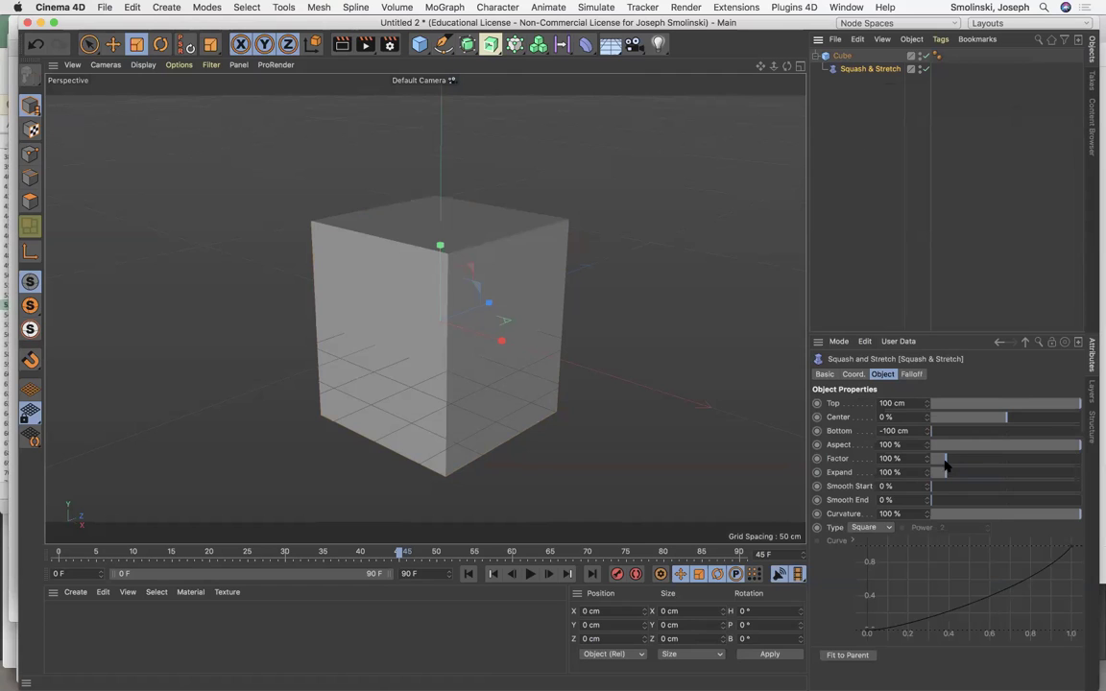
pyautogui.moveTo(945, 461)
pyautogui.mouseDown()
pyautogui.moveTo(989, 462)
pyautogui.moveTo(942, 468)
pyautogui.mouseUp()
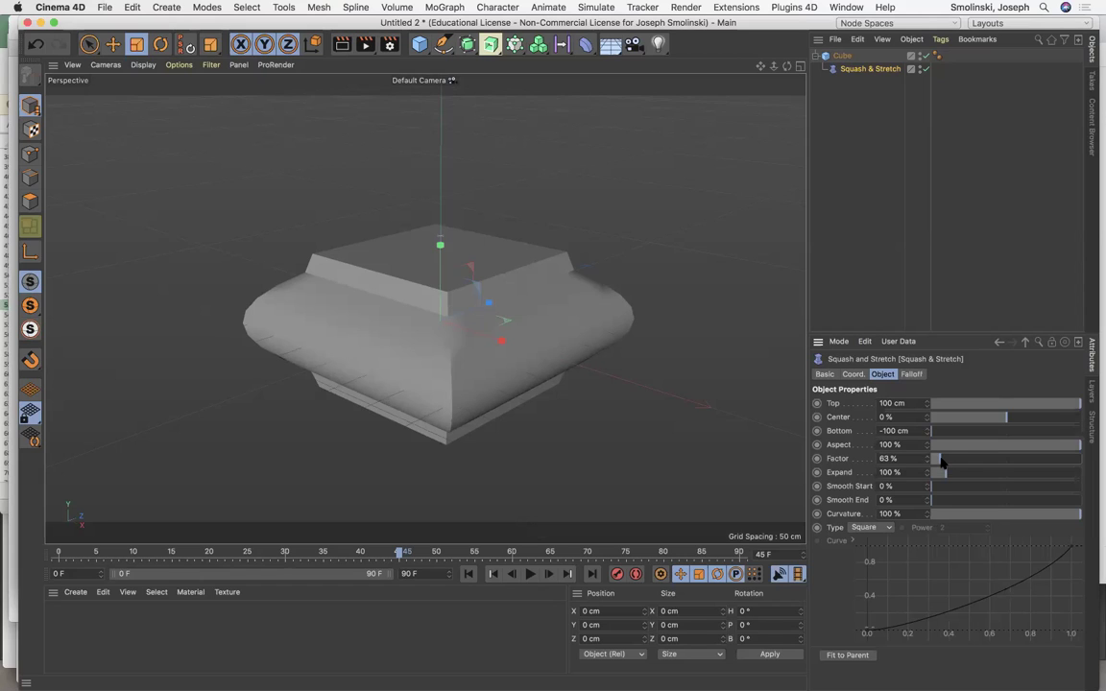
pyautogui.moveTo(941, 462); pyautogui.dragTo(953, 461)
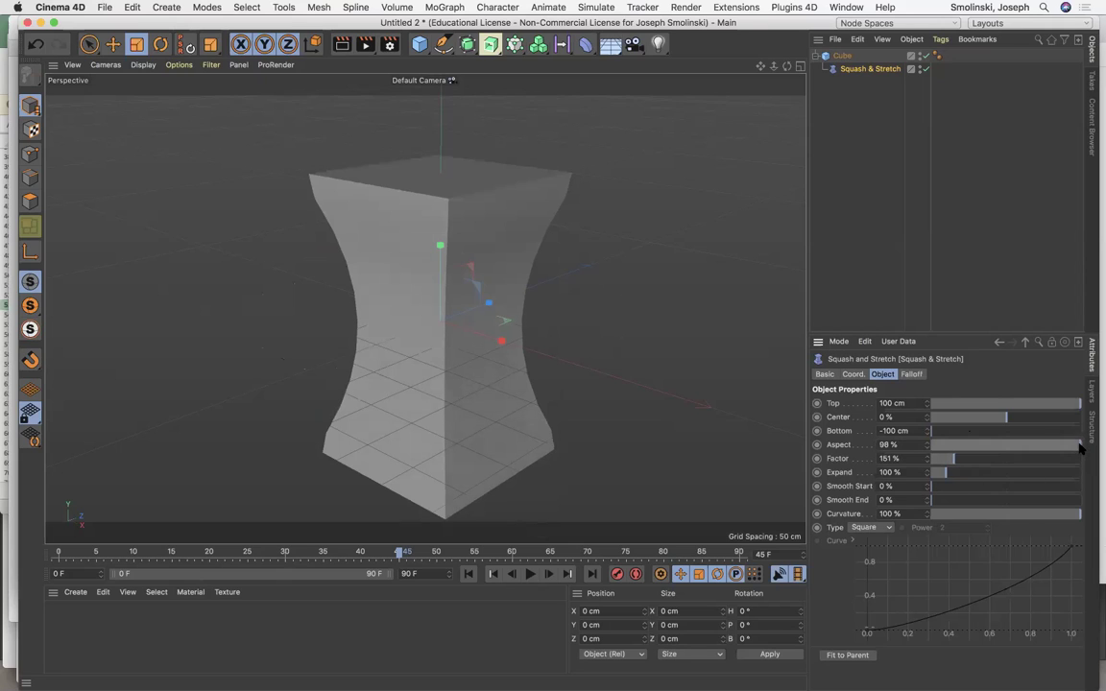
# - Try the deformer's Aspect at 0% and its Top limit, restoring them to 100% and 100 cm
pyautogui.moveTo(1079, 448)
pyautogui.mouseDown()
pyautogui.moveTo(940, 459)
pyautogui.moveTo(1094, 463)
pyautogui.mouseUp()
pyautogui.click(1006, 447)
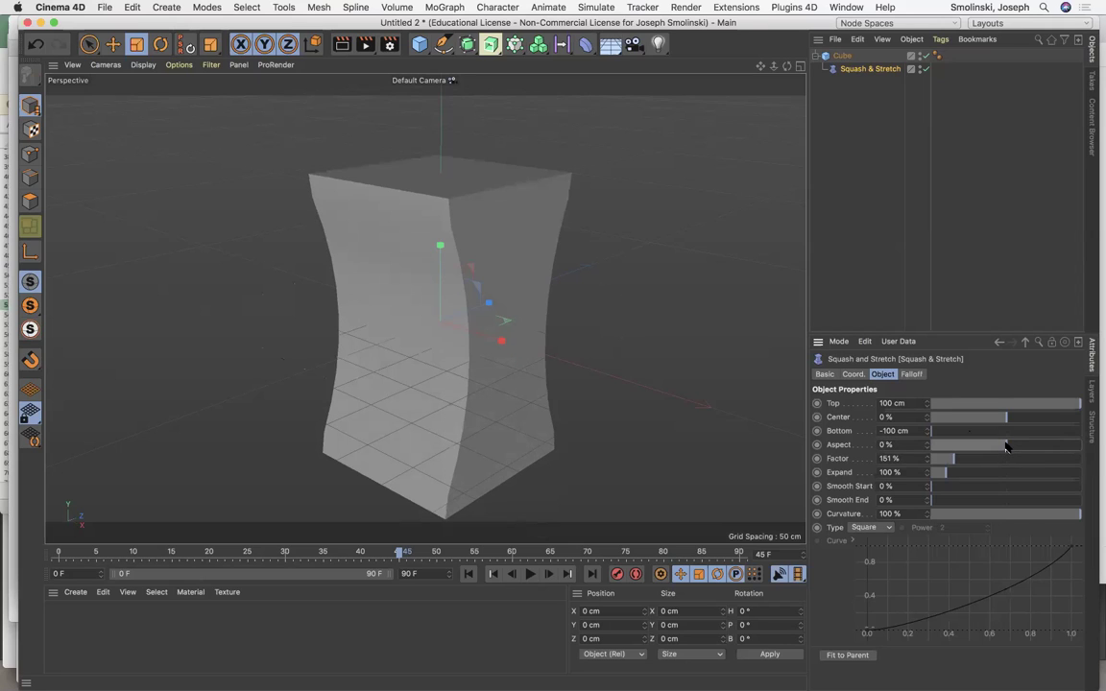
pyautogui.press('super+z')
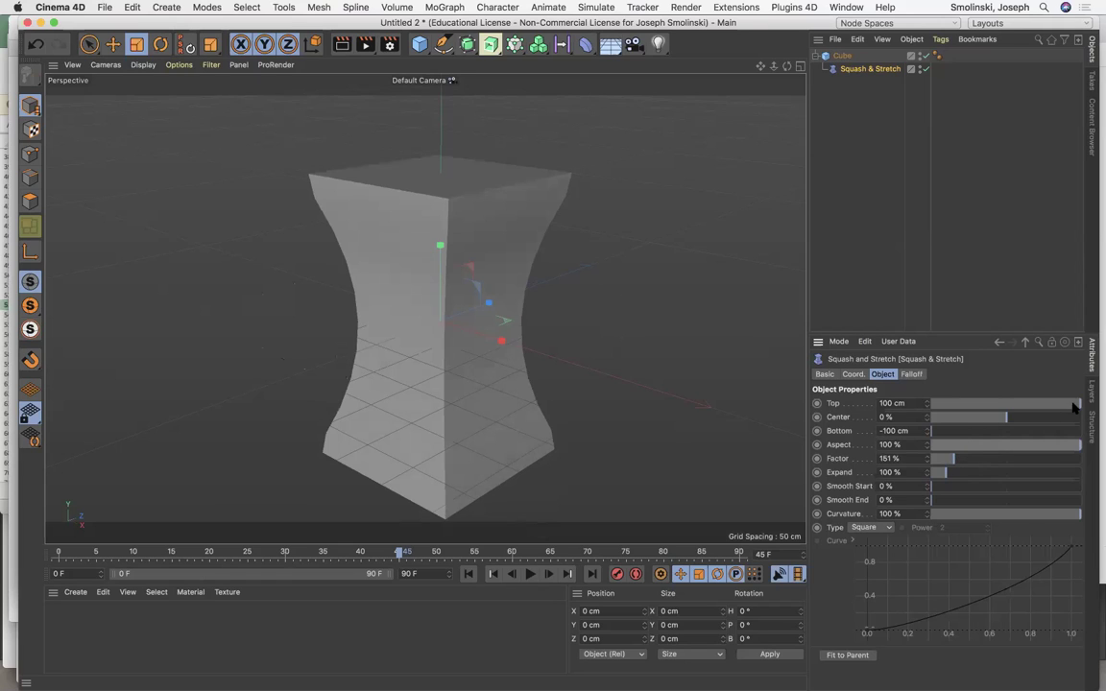
pyautogui.moveTo(1078, 404)
pyautogui.mouseDown()
pyautogui.moveTo(949, 431)
pyautogui.moveTo(1091, 417)
pyautogui.mouseUp()
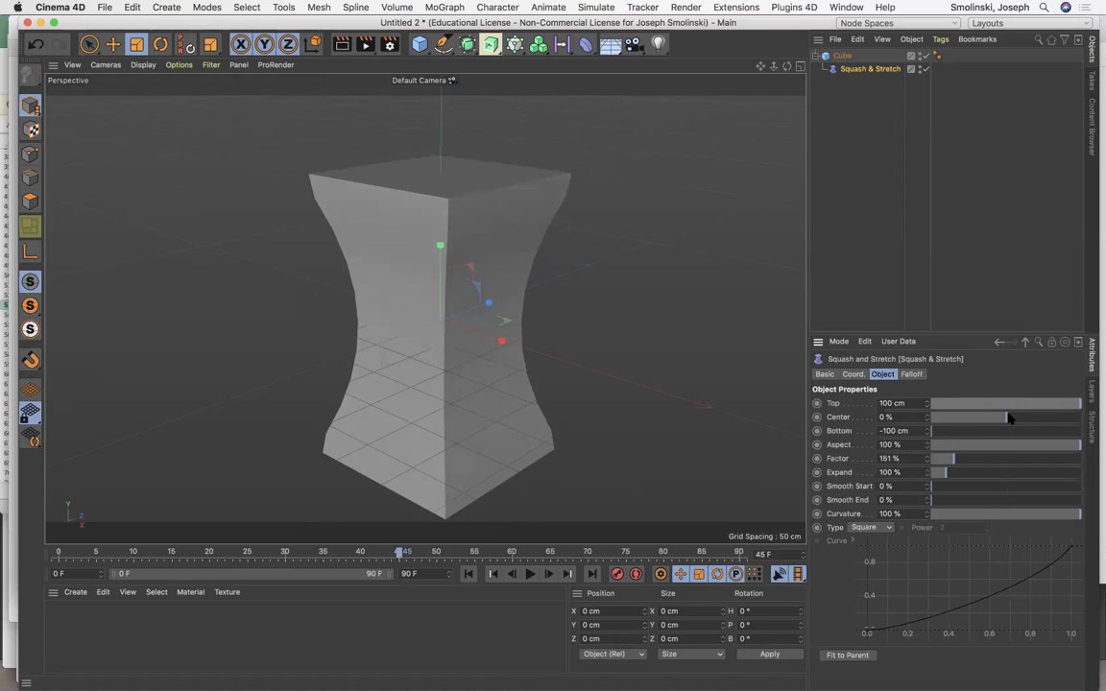
# - Shift the deformer's Center to about -54% and bring it back to about -2%, with Factor at about 159%
pyautogui.moveTo(1005, 418); pyautogui.dragTo(956, 466)
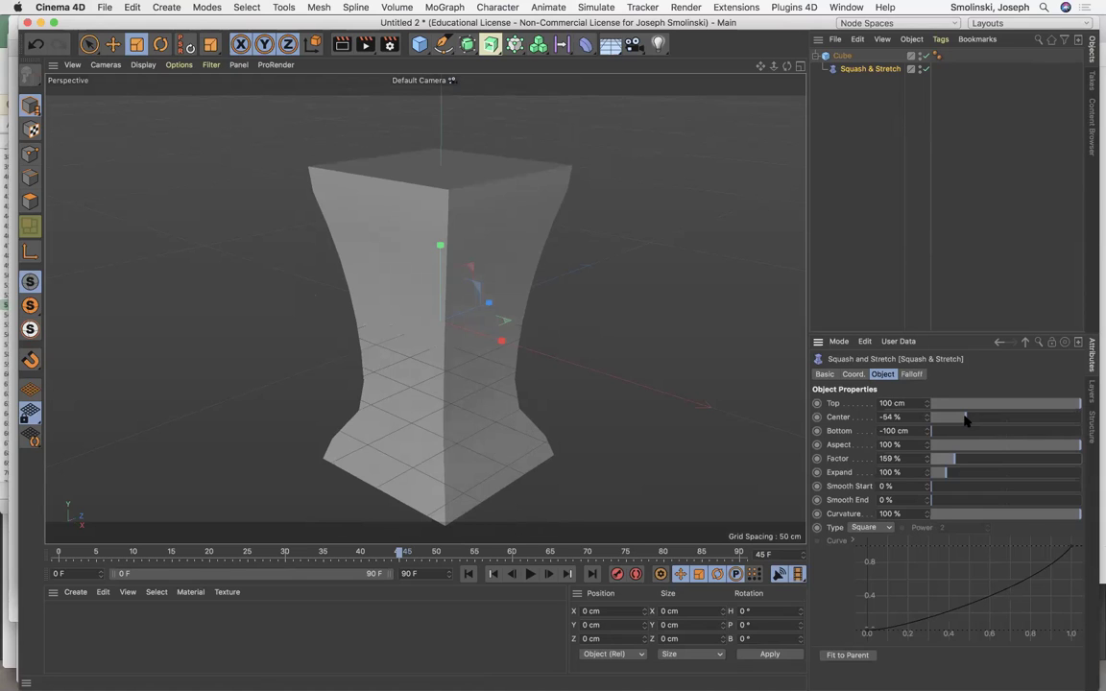
pyautogui.moveTo(965, 419); pyautogui.dragTo(1007, 419)
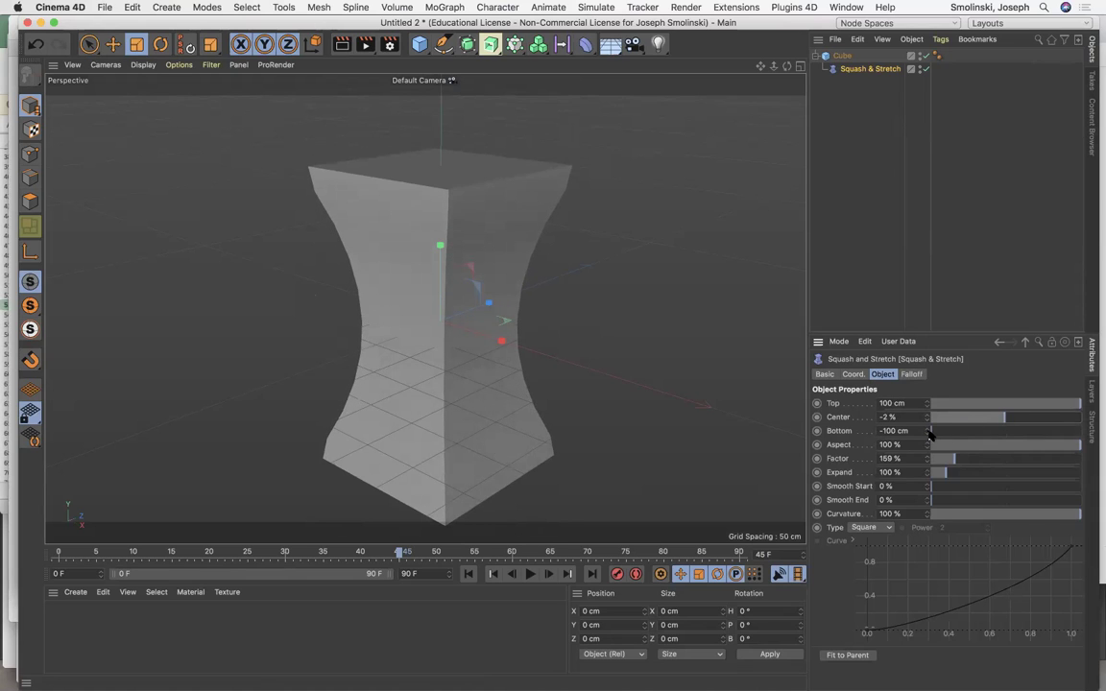
pyautogui.moveTo(929, 434)
pyautogui.mouseDown()
pyautogui.moveTo(998, 432)
pyautogui.moveTo(927, 432)
pyautogui.mouseUp()
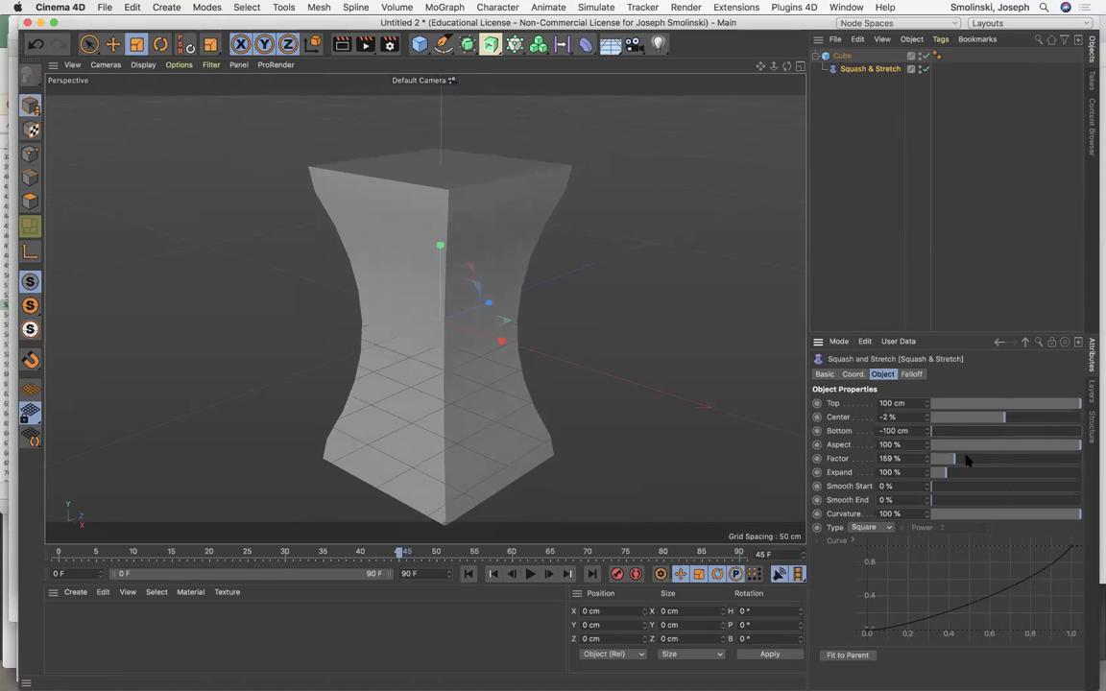
# - Try the deformer's Expand at about 203%, reduce Factor to about 133%, and reset Expand to 100%
pyautogui.moveTo(941, 473); pyautogui.dragTo(960, 474)
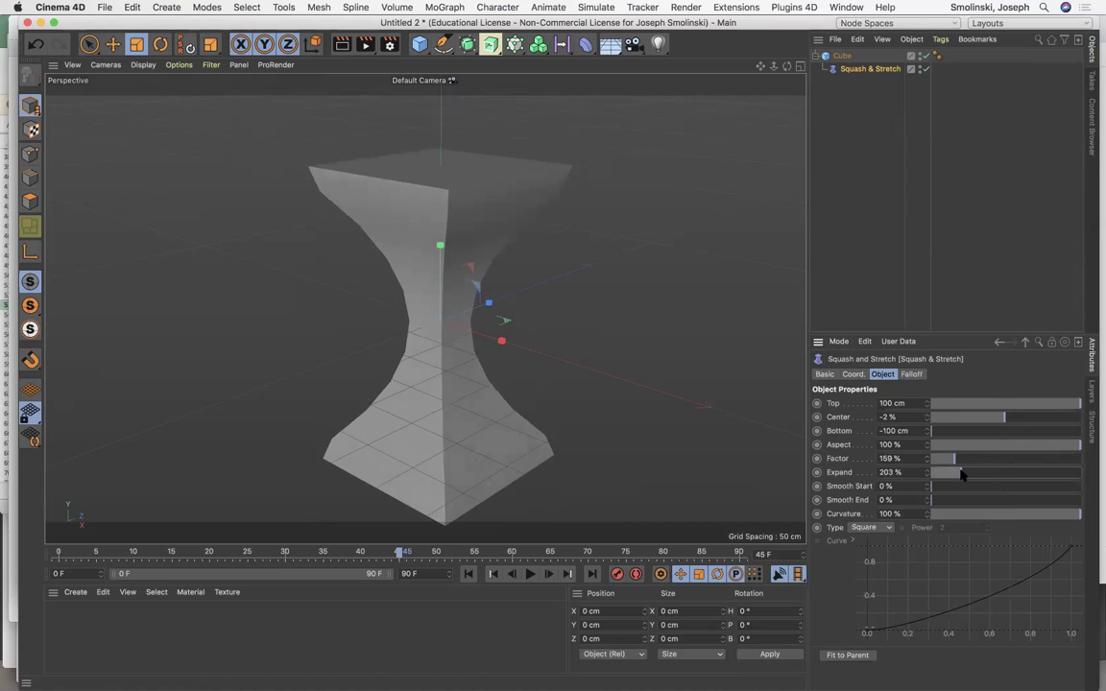
pyautogui.moveTo(954, 459)
pyautogui.mouseDown()
pyautogui.moveTo(968, 458)
pyautogui.moveTo(949, 460)
pyautogui.moveTo(948, 475)
pyautogui.mouseUp()
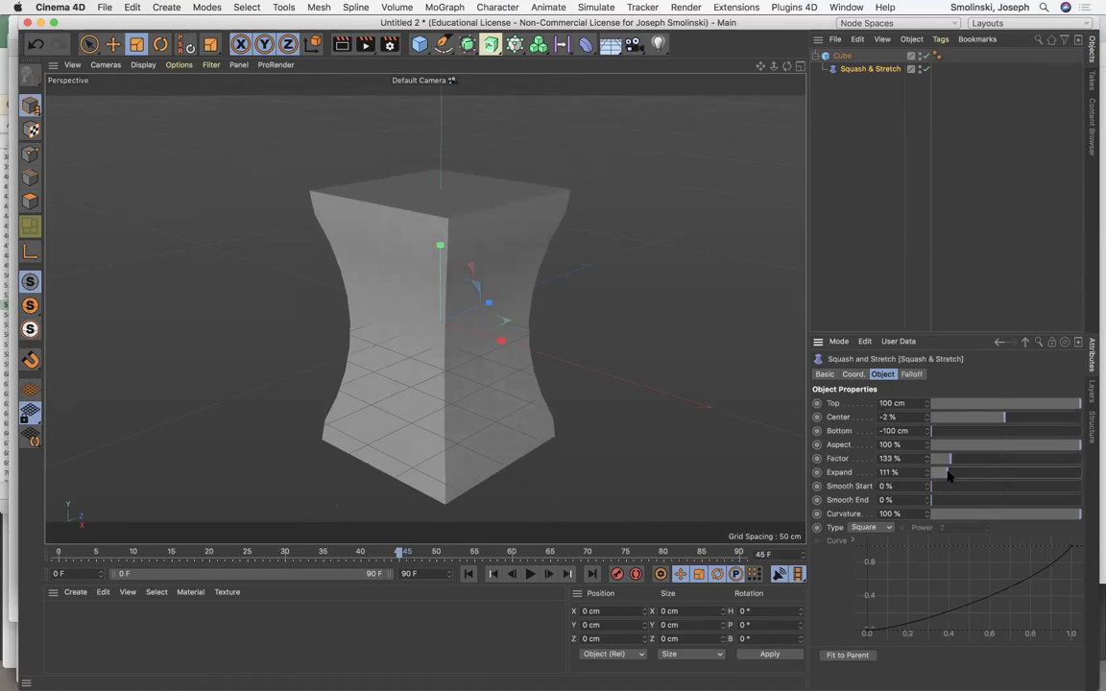
pyautogui.doubleClick(892, 472)
pyautogui.write('100')
pyautogui.press('Return')
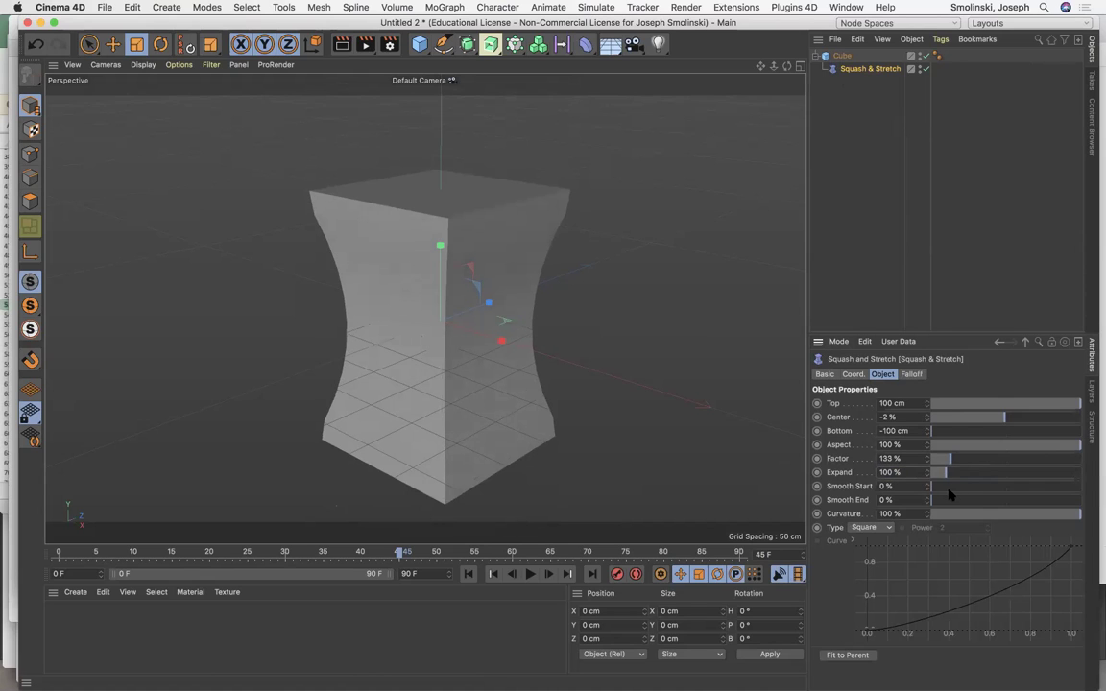
# - Set the deformer's Smooth Start to about 7% and reduce its Curvature to about 56%
pyautogui.moveTo(931, 489)
pyautogui.mouseDown()
pyautogui.moveTo(987, 486)
pyautogui.moveTo(939, 491)
pyautogui.mouseUp()
pyautogui.moveTo(1065, 514); pyautogui.dragTo(1015, 522)
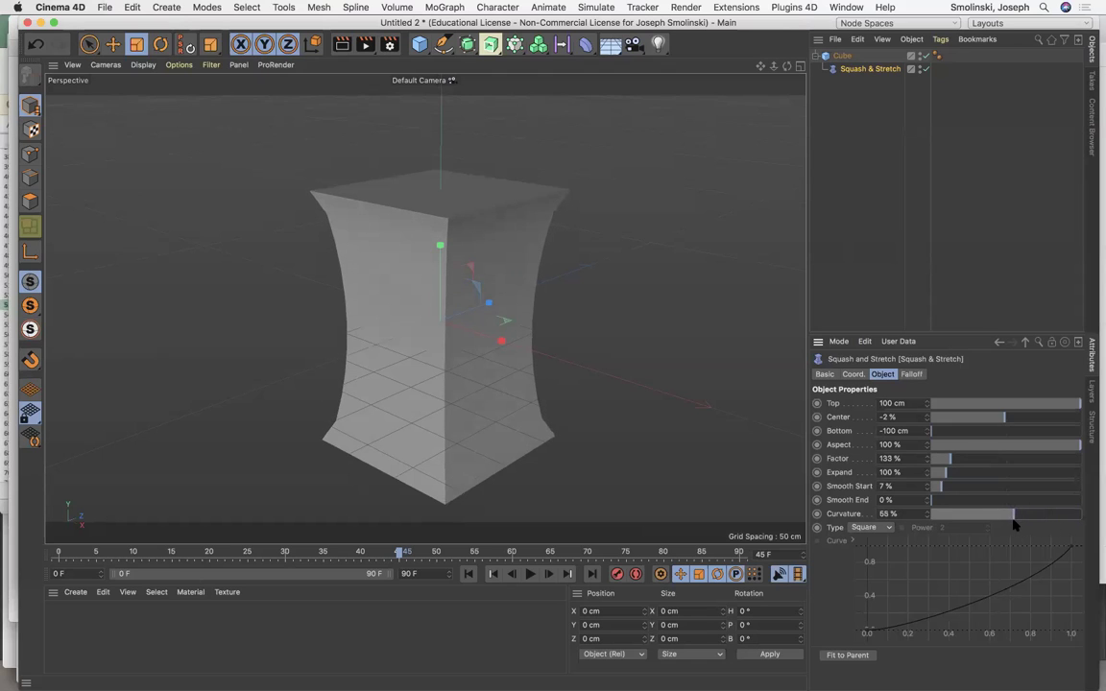
# - Set the Cube's X, Y and Z segments to 20 each for a smoother deformation
pyautogui.click(842, 56)
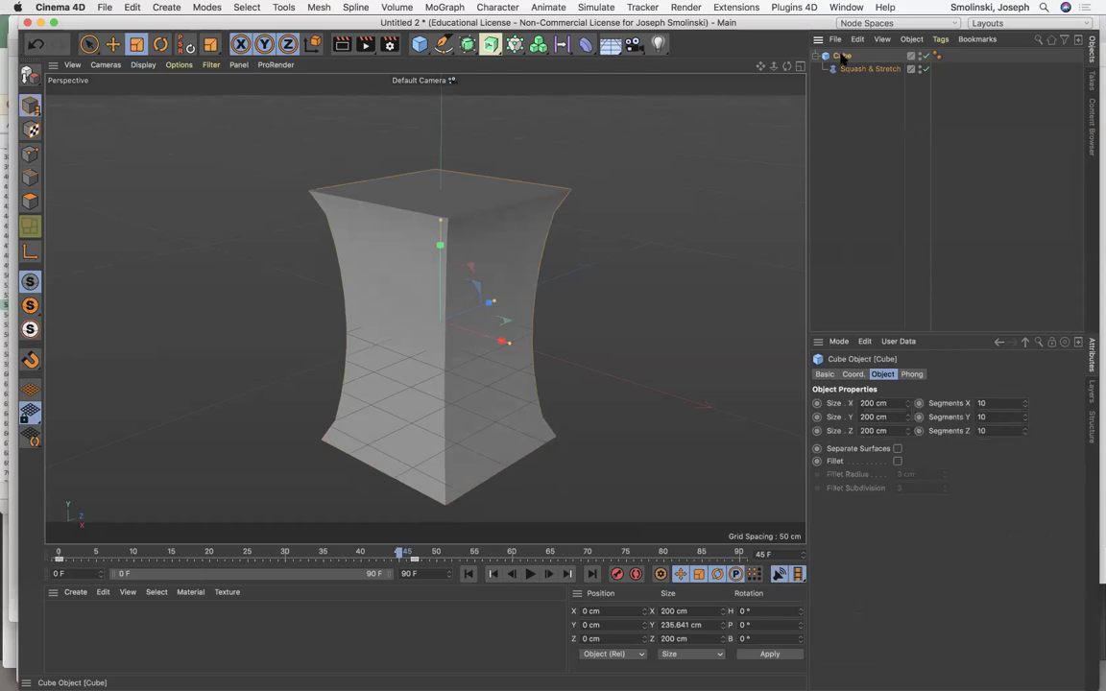
pyautogui.click(1000, 416)
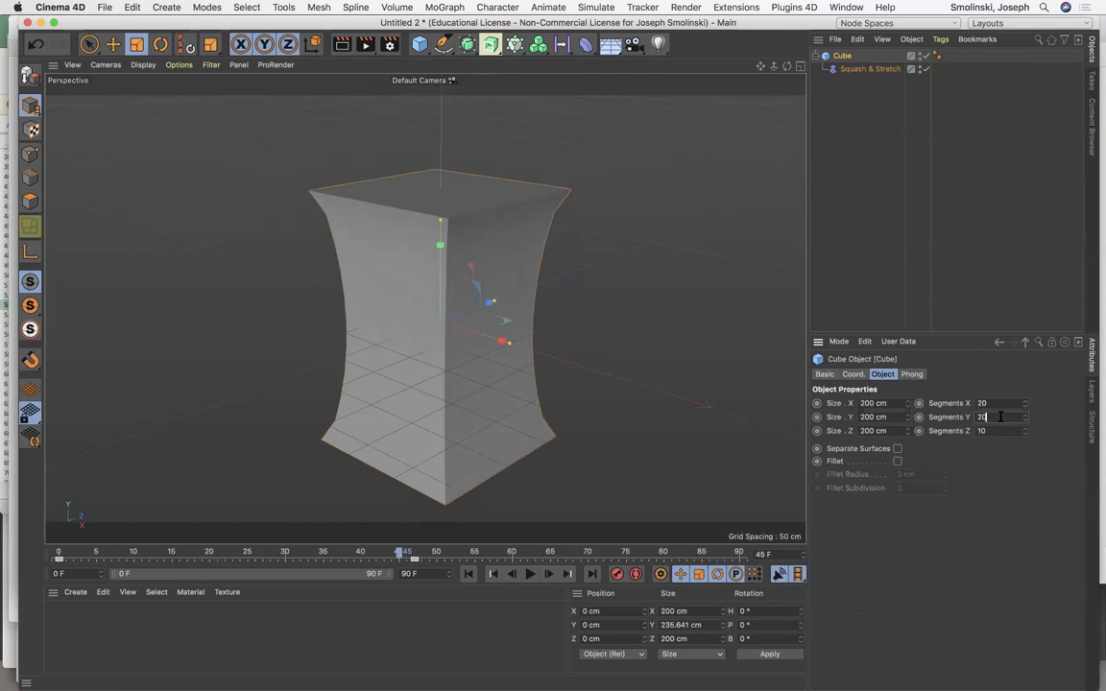
pyautogui.write('20')
pyautogui.press('Return')
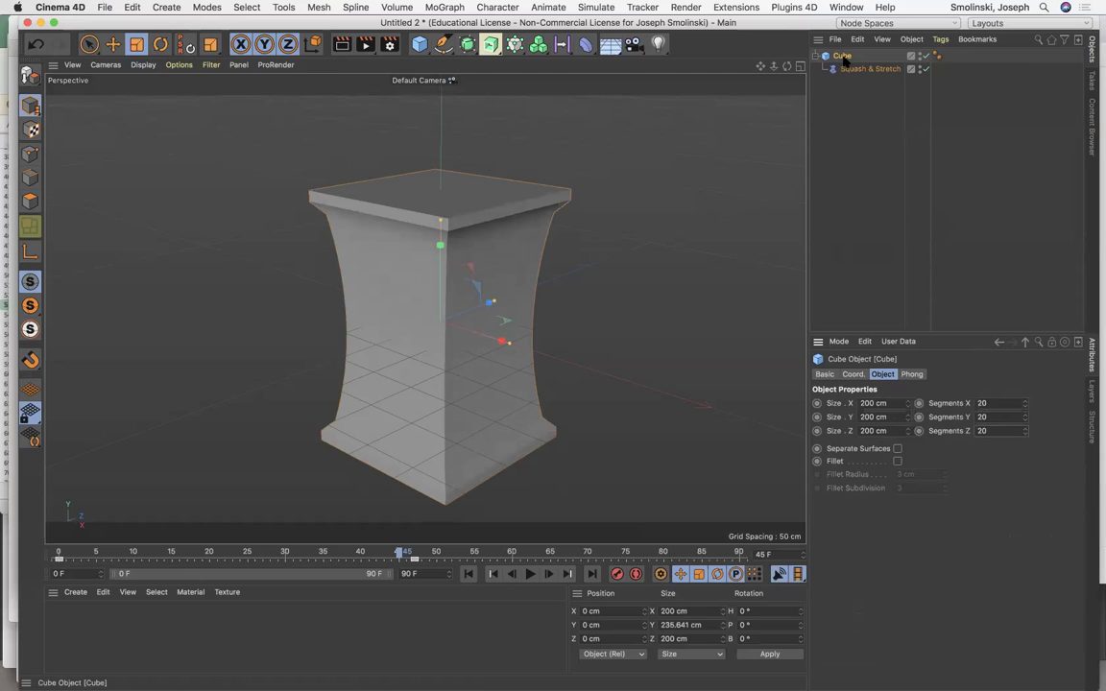
# - Restore the Squash & Stretch deformer's Curvature to 100% and lower its Factor to about 85%
pyautogui.click(851, 70)
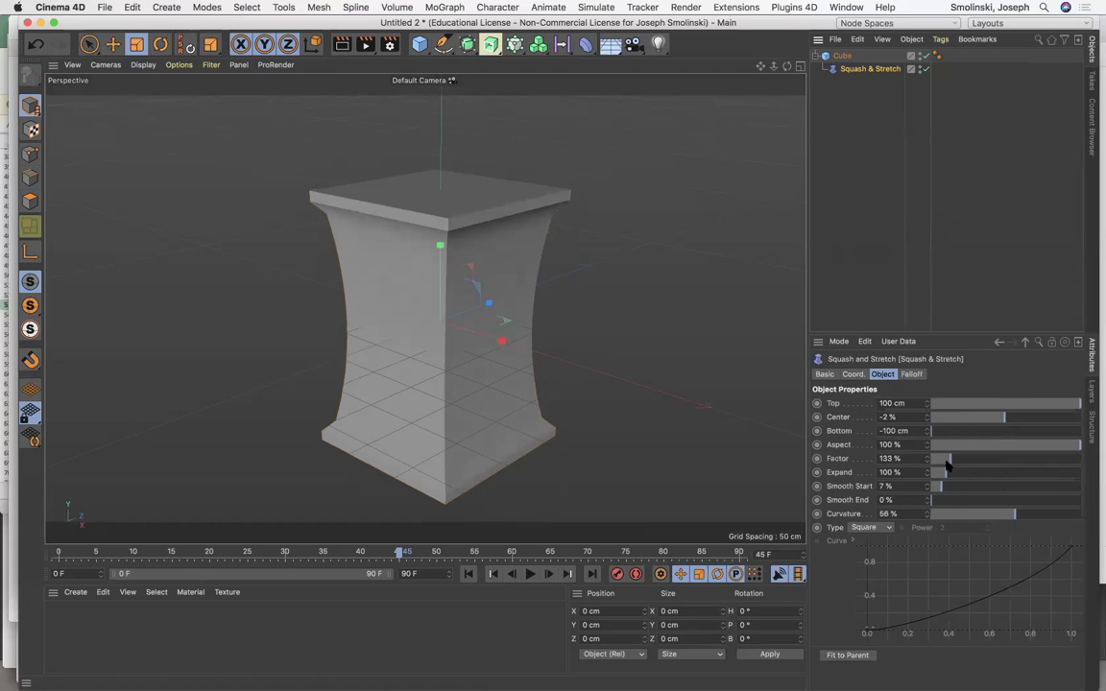
pyautogui.moveTo(1016, 517); pyautogui.dragTo(1091, 516)
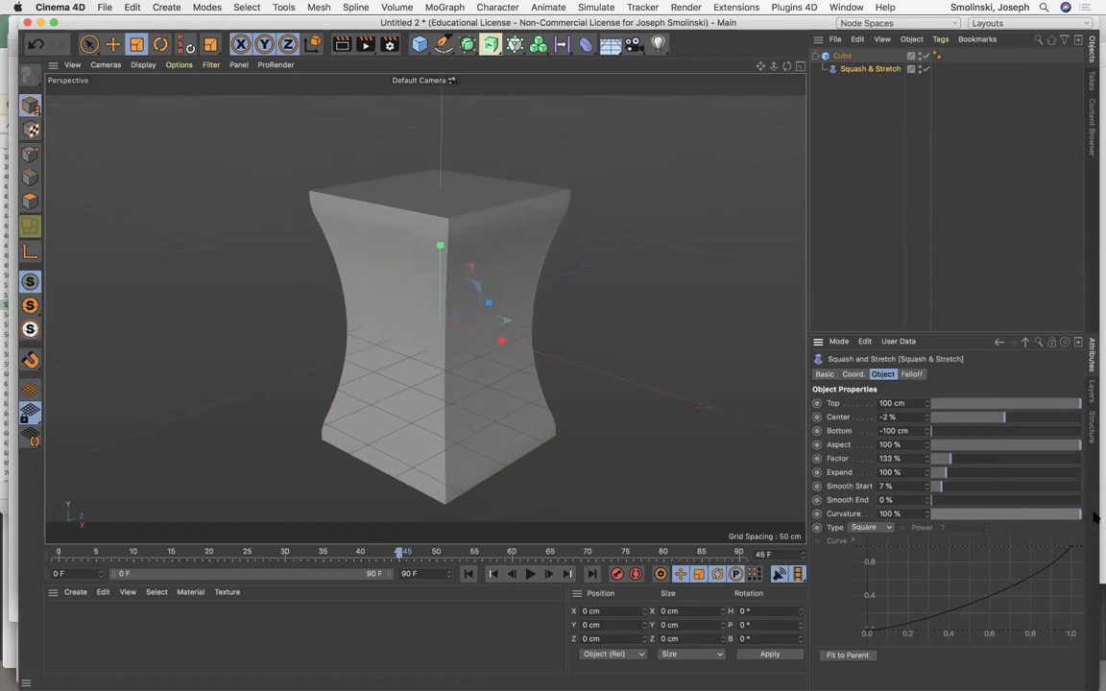
pyautogui.moveTo(948, 462)
pyautogui.mouseDown()
pyautogui.moveTo(980, 459)
pyautogui.moveTo(943, 468)
pyautogui.mouseUp()
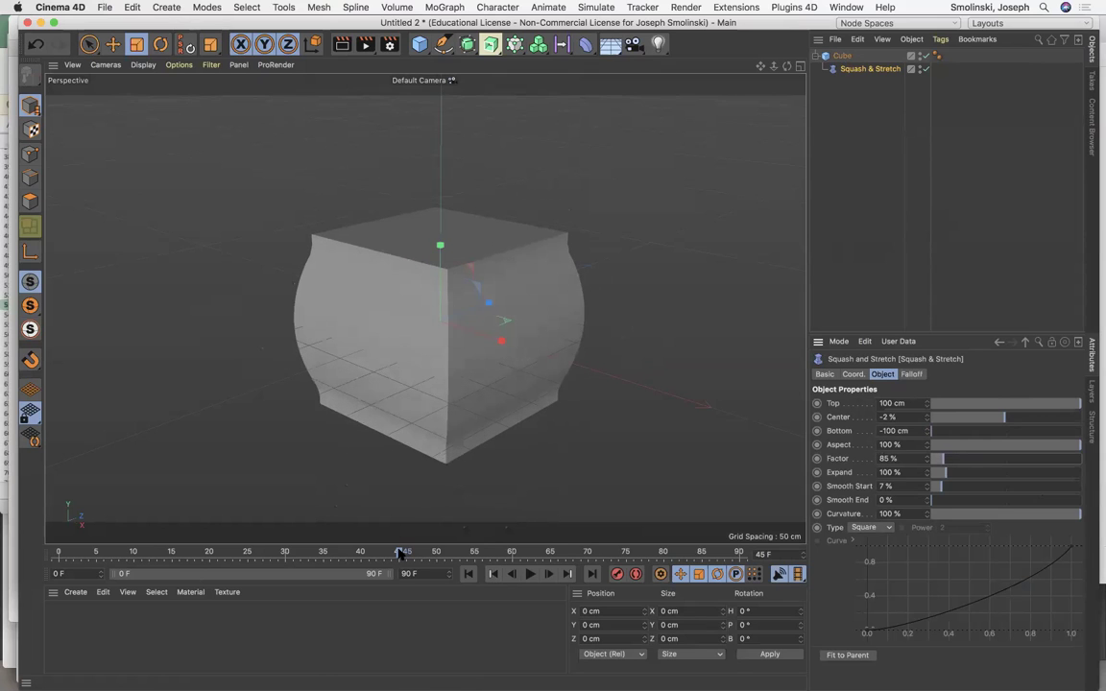
# - Return the animation to frame 0 and raise the deformer's Factor to about 120%
pyautogui.moveTo(401, 553); pyautogui.dragTo(59, 552)
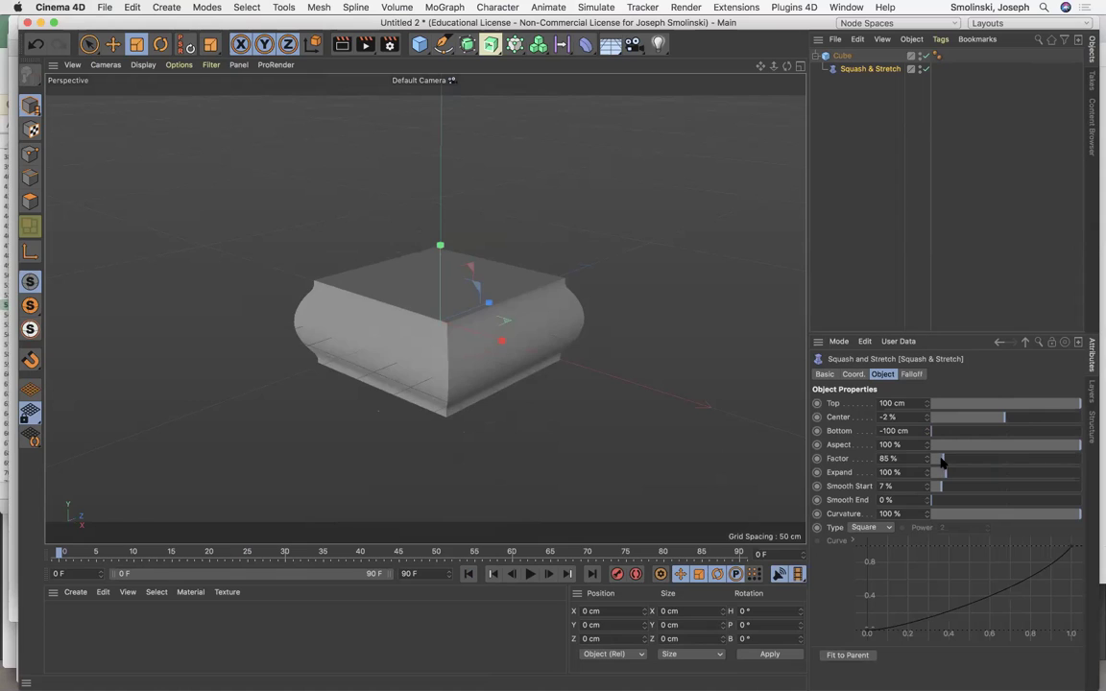
pyautogui.moveTo(941, 461); pyautogui.dragTo(948, 466)
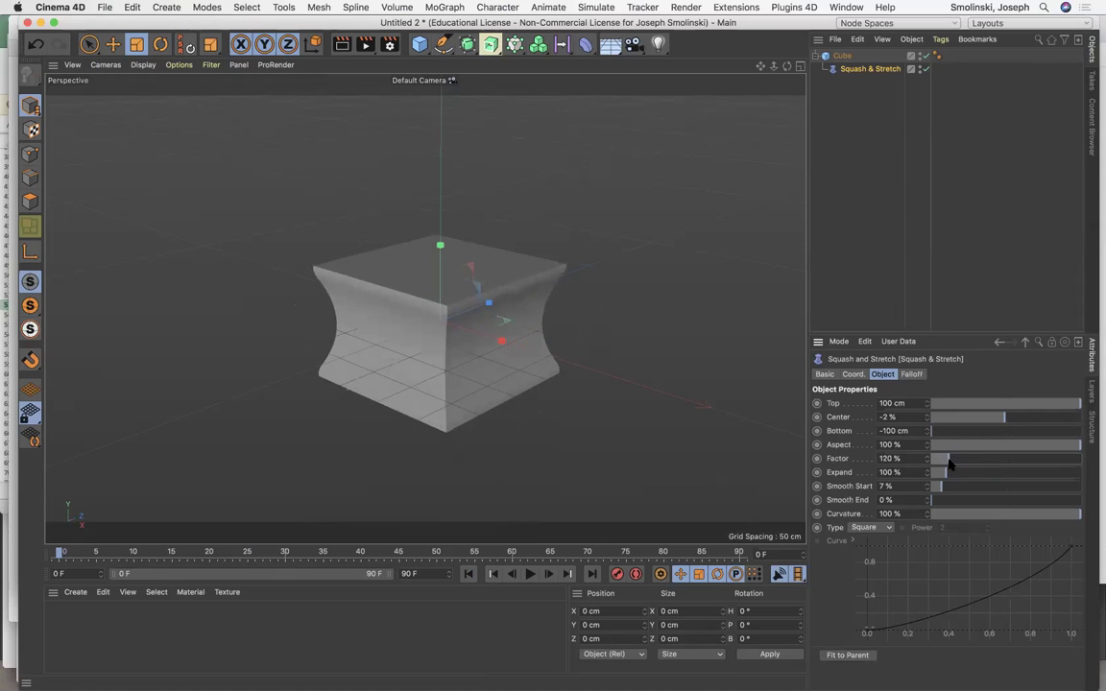
# - Switch to the Animate layout and delete all of the Cube's position, scale and rotation animation tracks
pyautogui.click(840, 56)
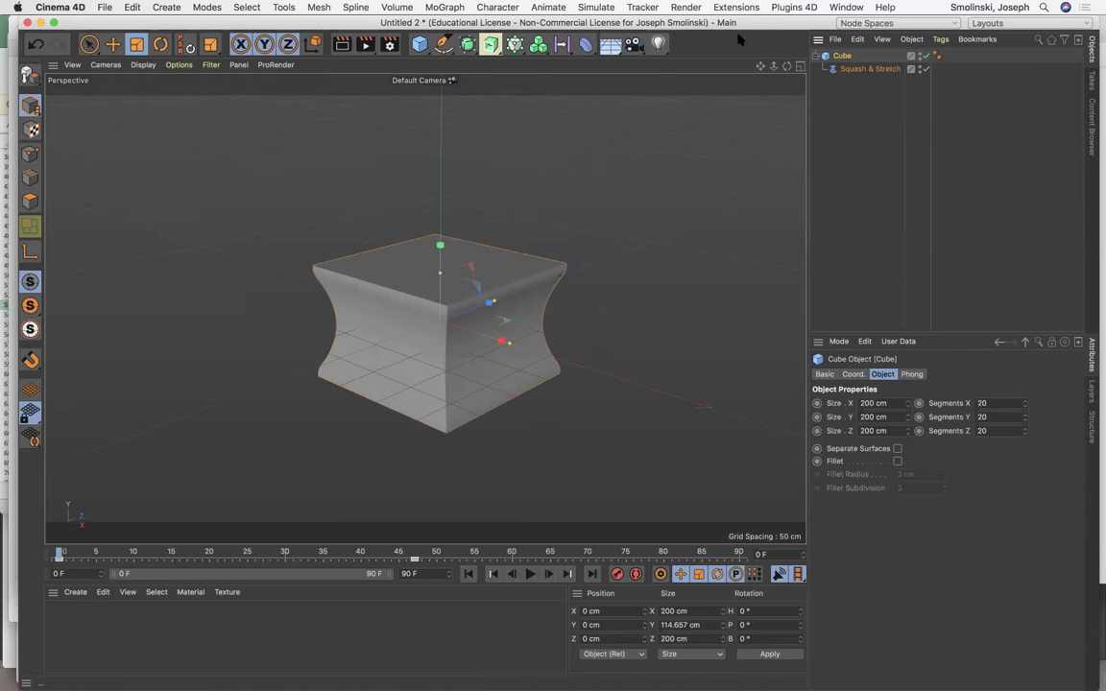
pyautogui.click(1034, 22)
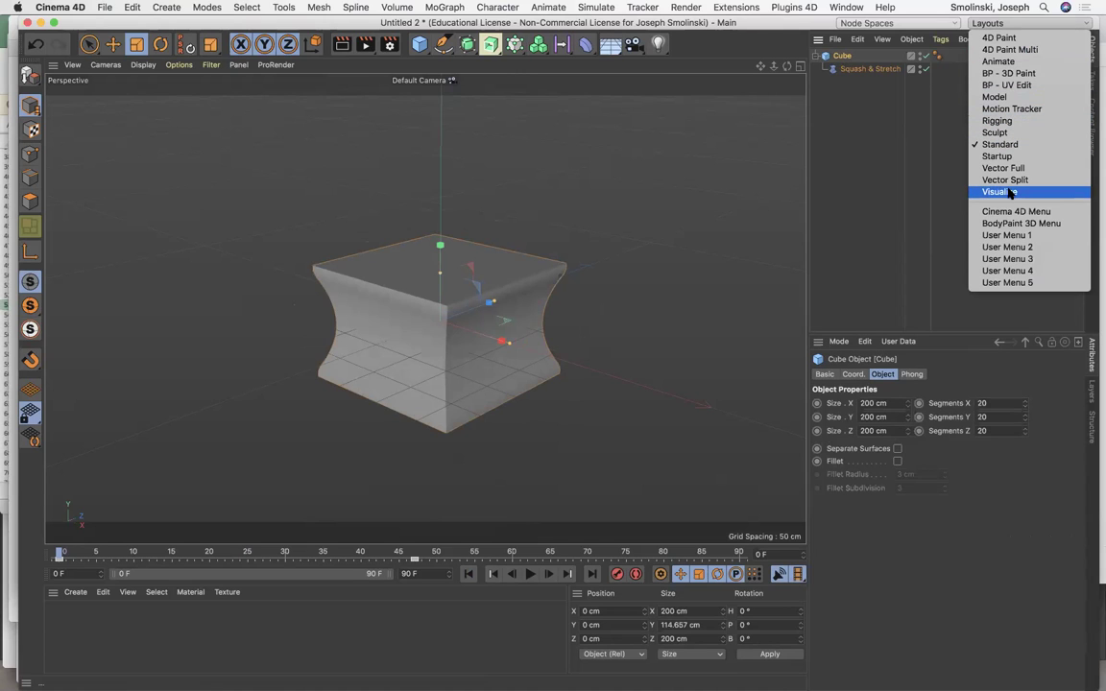
pyautogui.click(1003, 61)
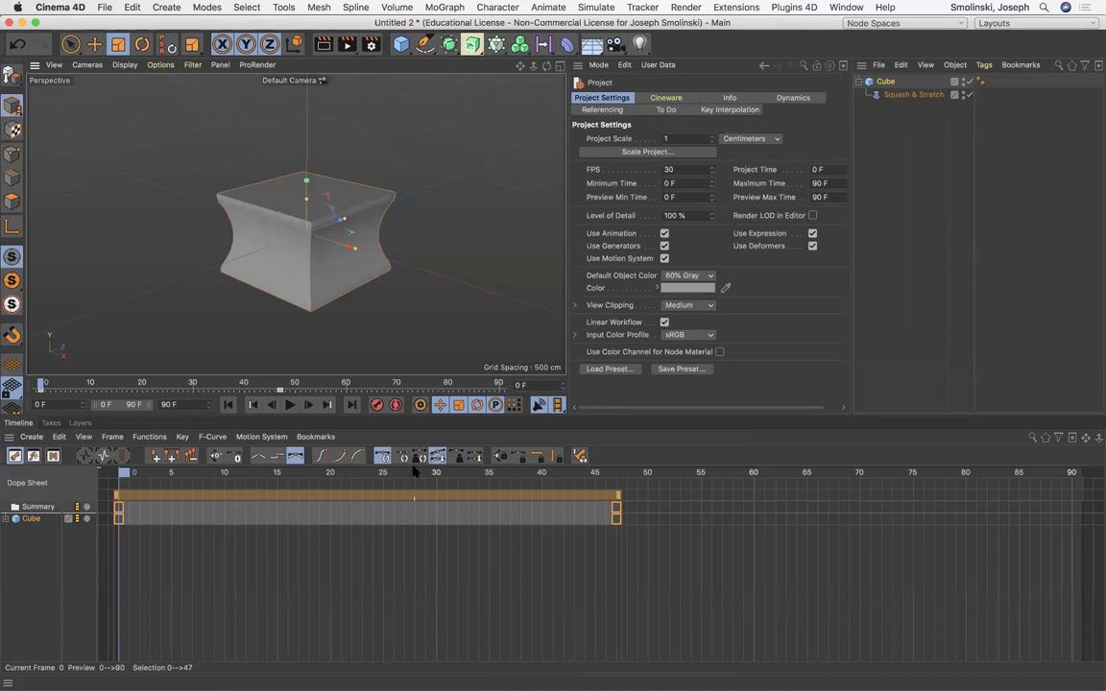
pyautogui.click(7, 519)
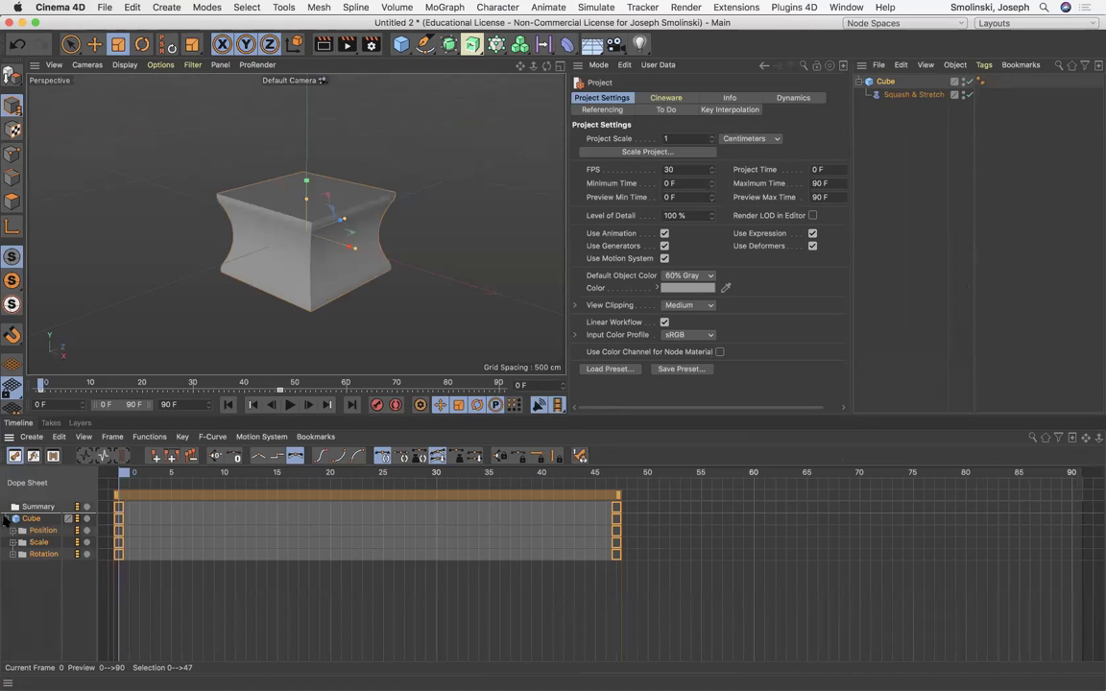
pyautogui.click(33, 520)
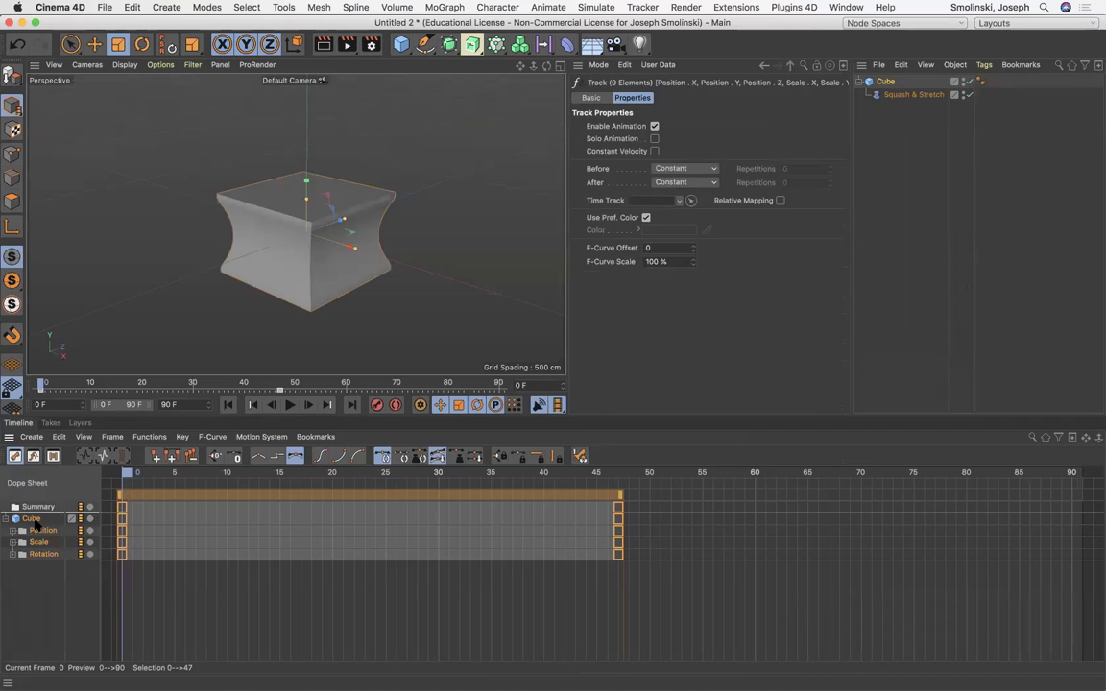
pyautogui.press('Delete')
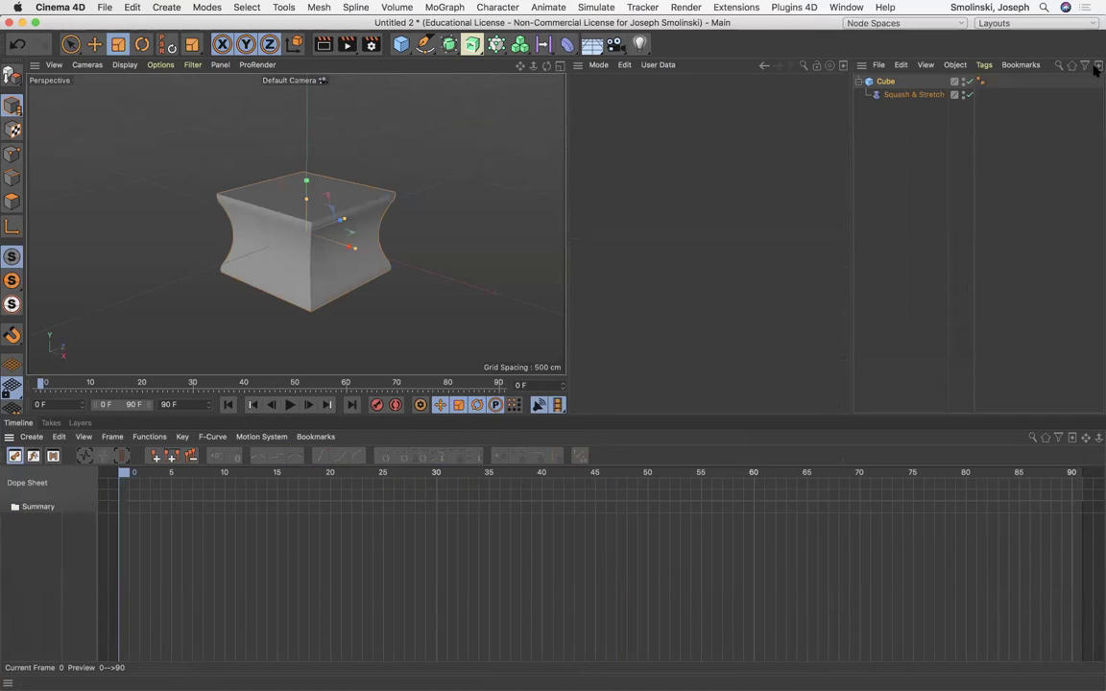
# - Reset the Squash & Stretch deformer's Factor to 100%
pyautogui.click(884, 82)
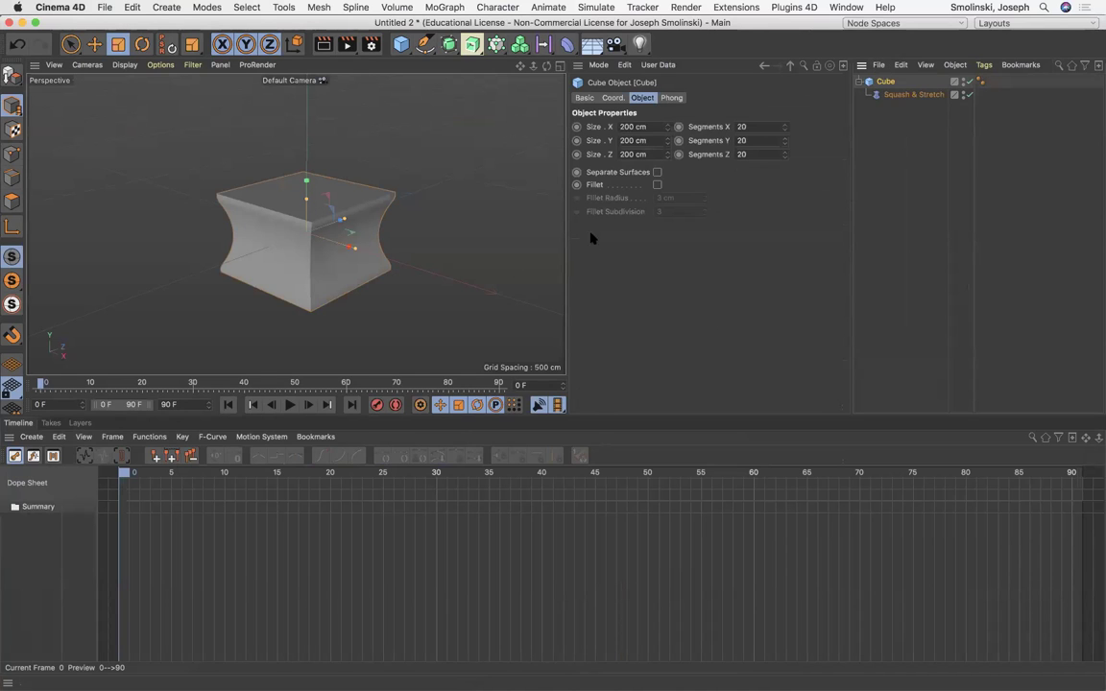
pyautogui.click(905, 94)
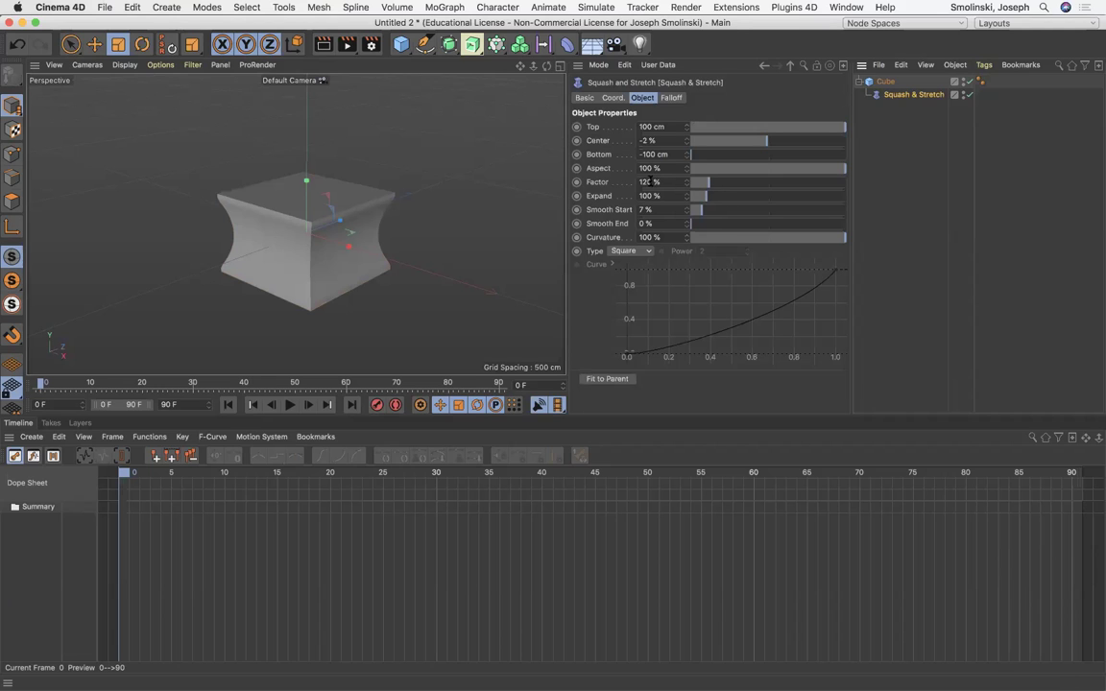
pyautogui.doubleClick(650, 181)
pyautogui.write('1')
pyautogui.press('Return')
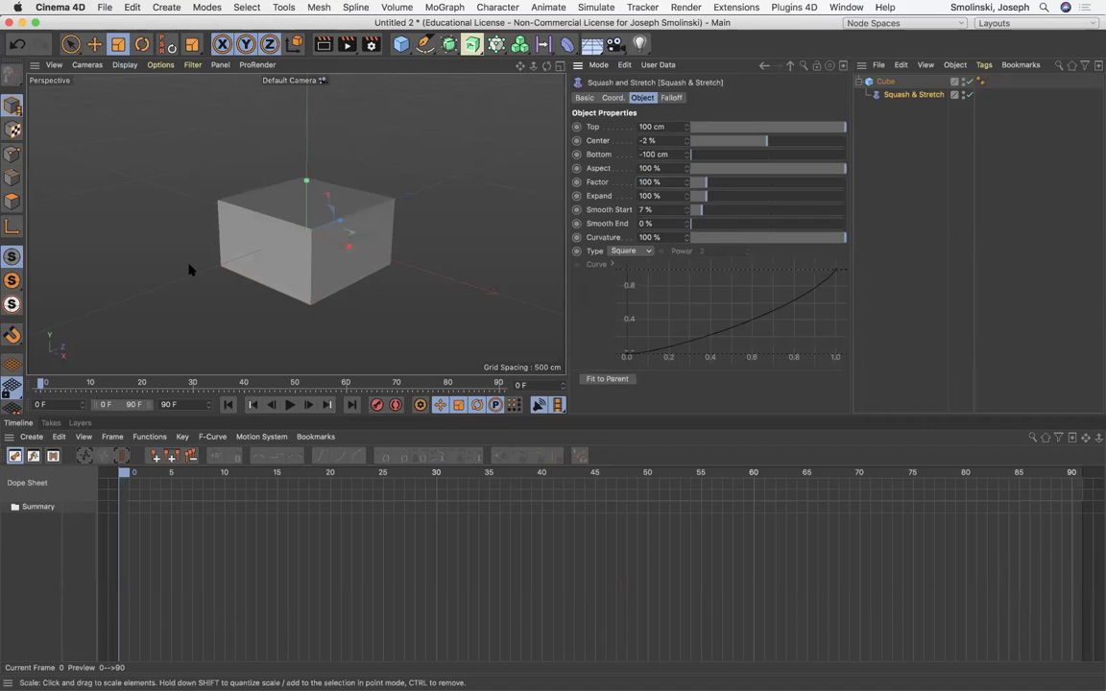
# - Raise the Cube along its Y axis at frame 0 and record a position, scale and rotation keyframe
pyautogui.click(94, 44)
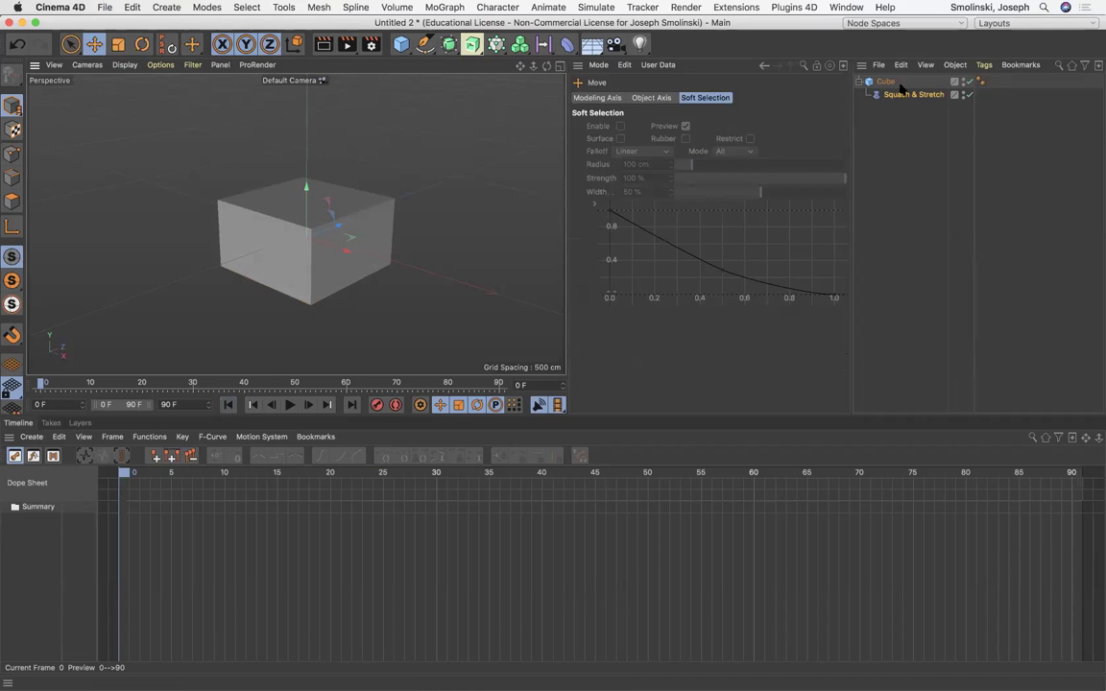
pyautogui.click(307, 183)
pyautogui.moveTo(307, 183); pyautogui.dragTo(307, 107)
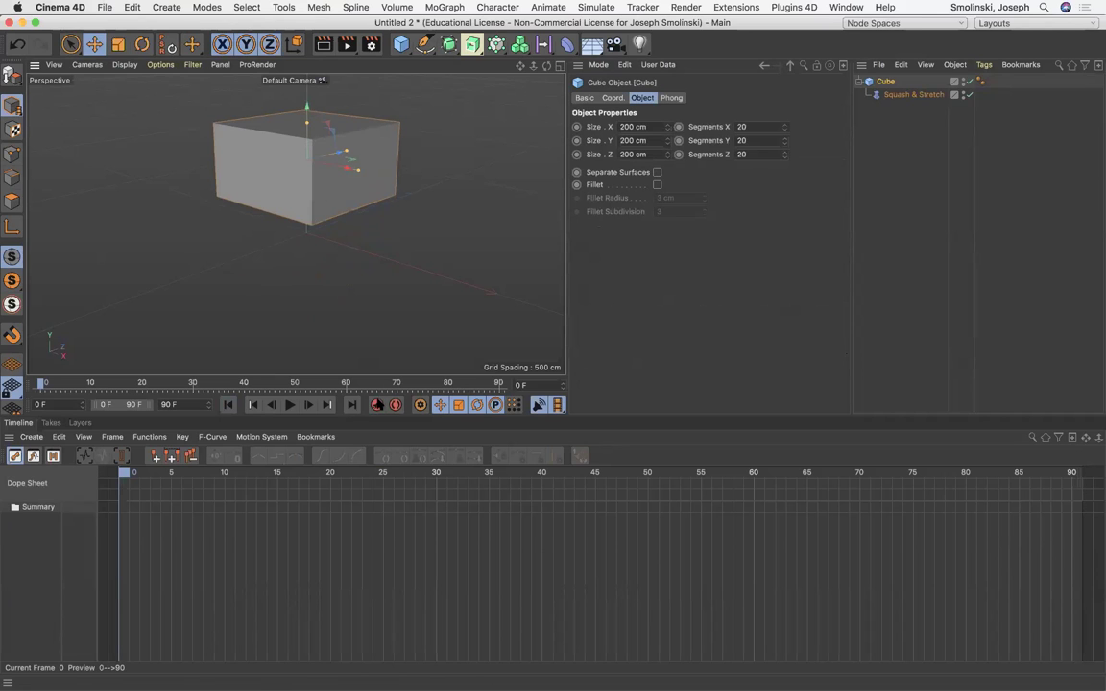
pyautogui.click(376, 404)
# - Lower the Cube to about 34 cm in Y at frame 50 and record a second keyframe
pyautogui.click(296, 383)
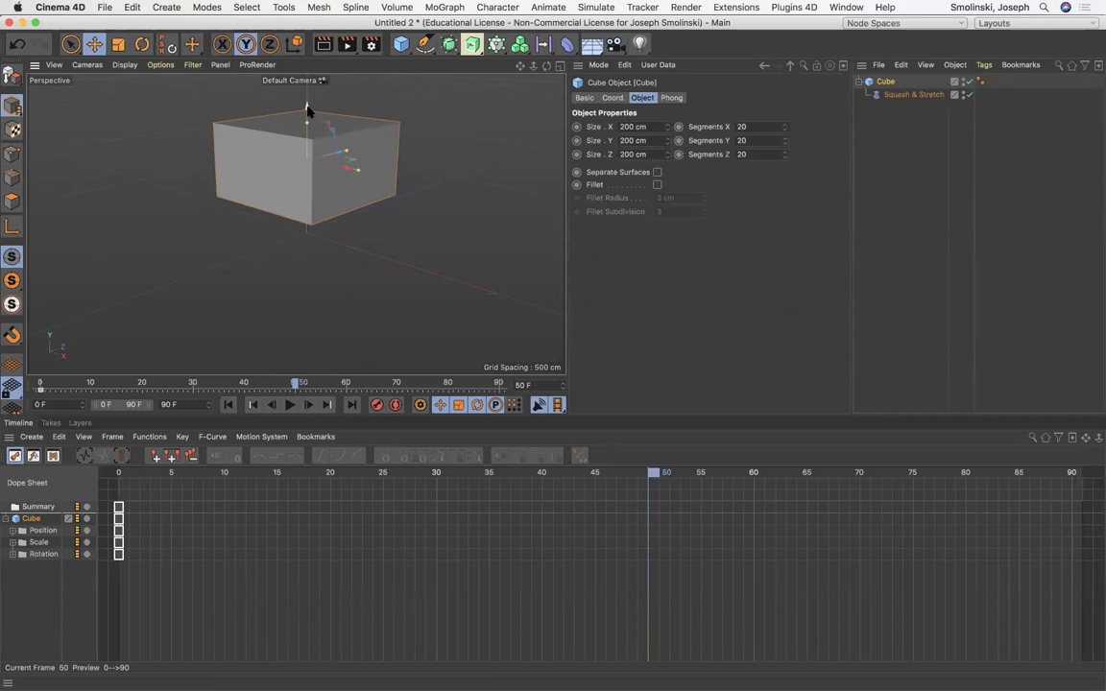
pyautogui.moveTo(307, 107); pyautogui.dragTo(307, 163)
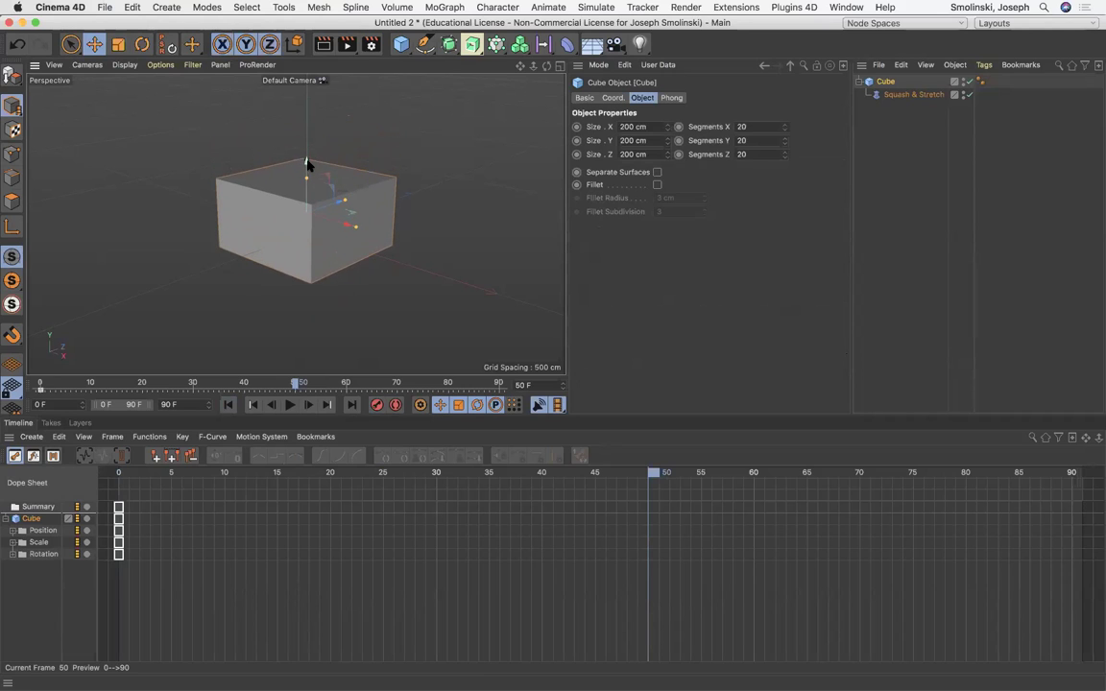
pyautogui.click(376, 404)
# - Play the Cube's falling motion from frame 0 to past its last keyframe
pyautogui.click(229, 404)
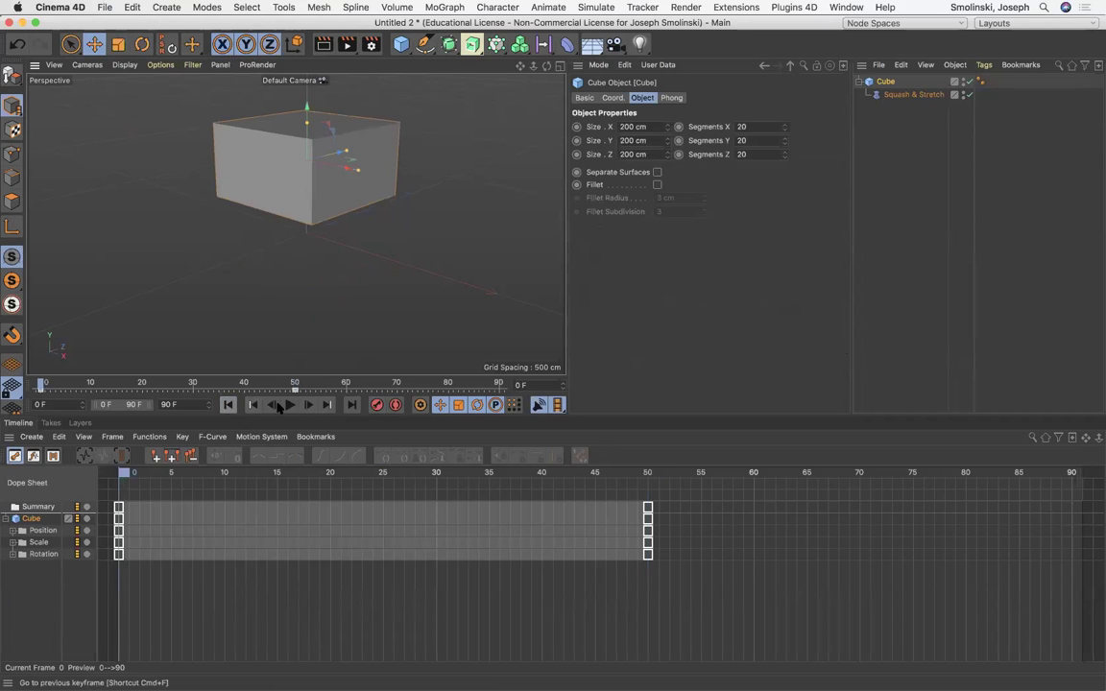
pyautogui.click(290, 404)
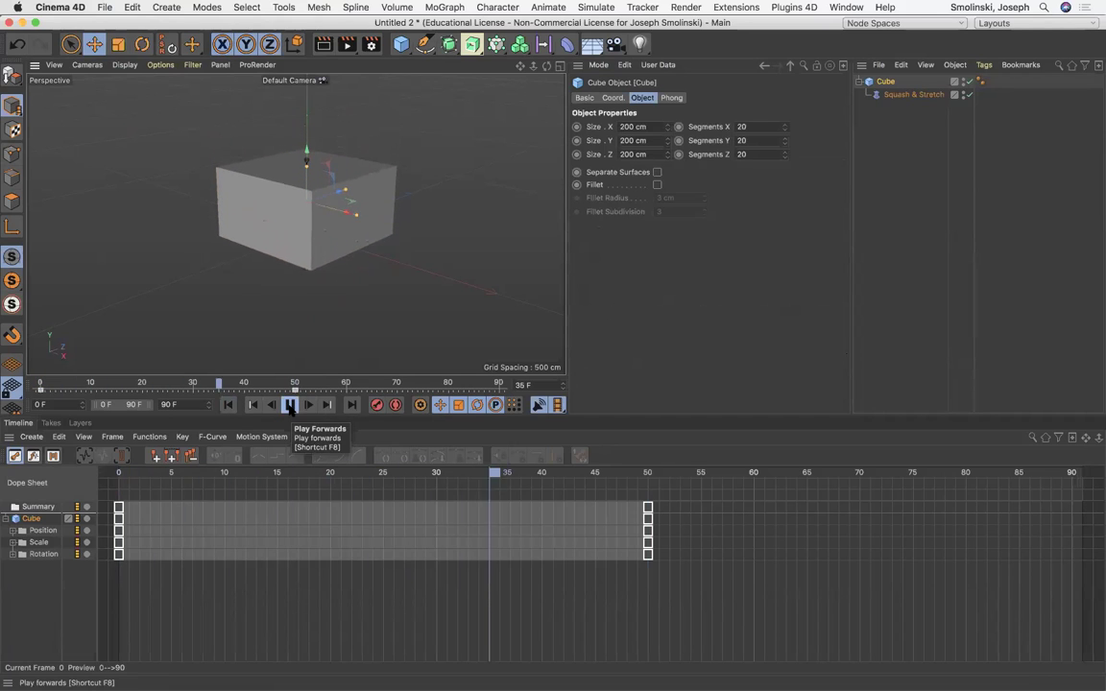
pyautogui.click(290, 404)
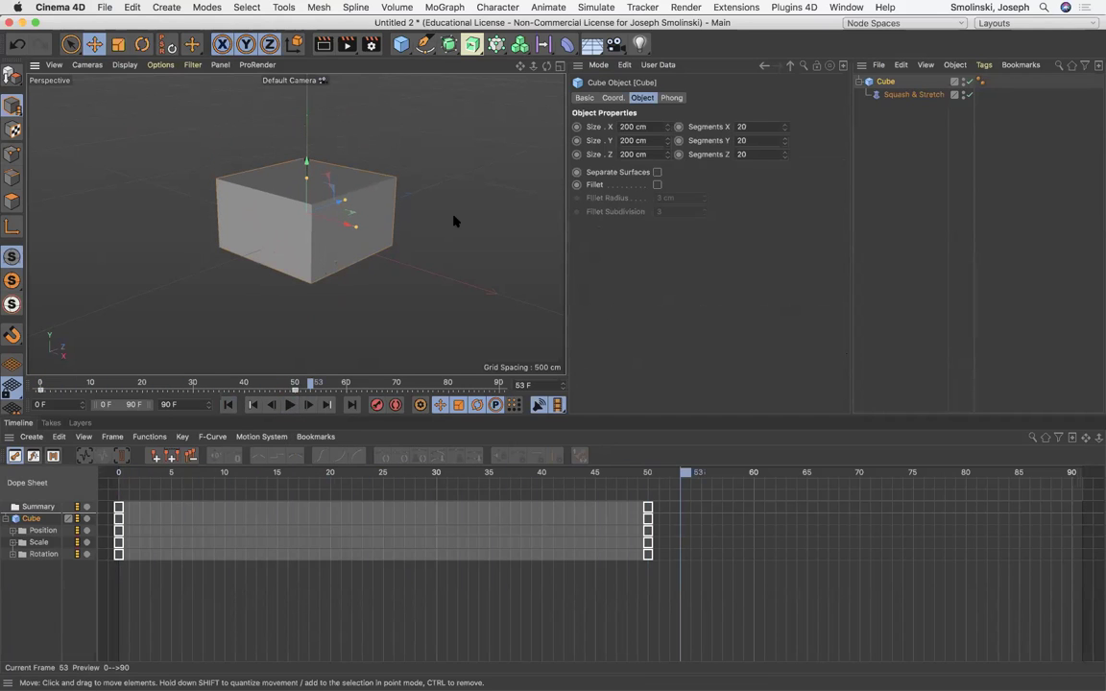
# - Try a Factor of about 129% on the Squash & Stretch deformer at frame 19 and a sideways move of the deformer
pyautogui.click(906, 95)
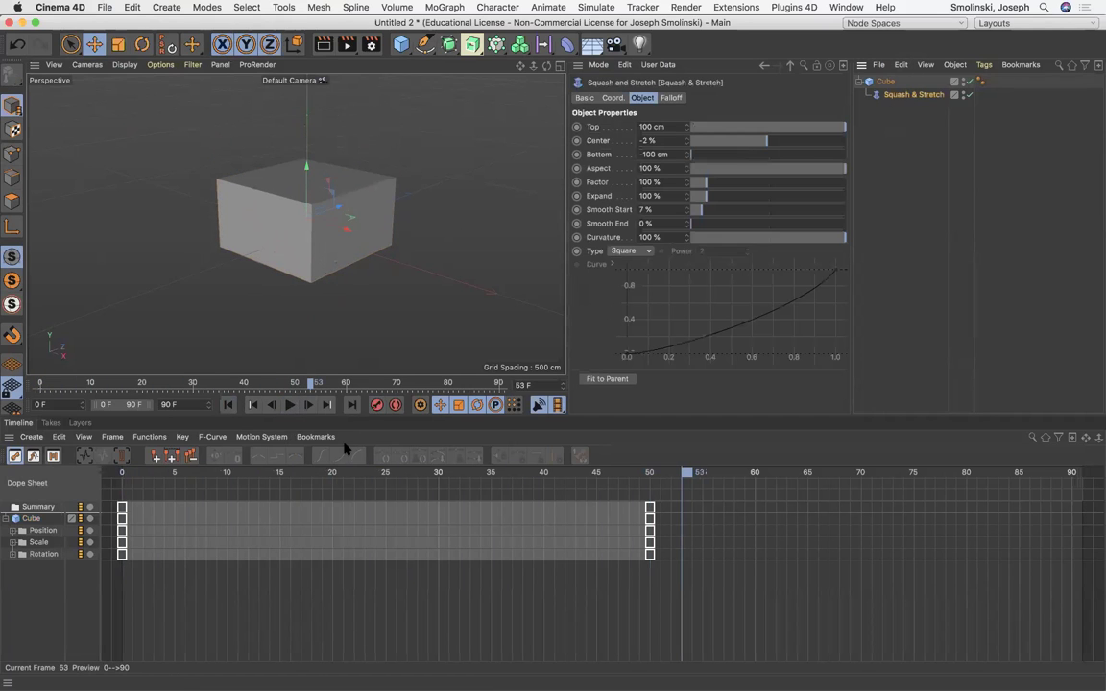
pyautogui.click(228, 404)
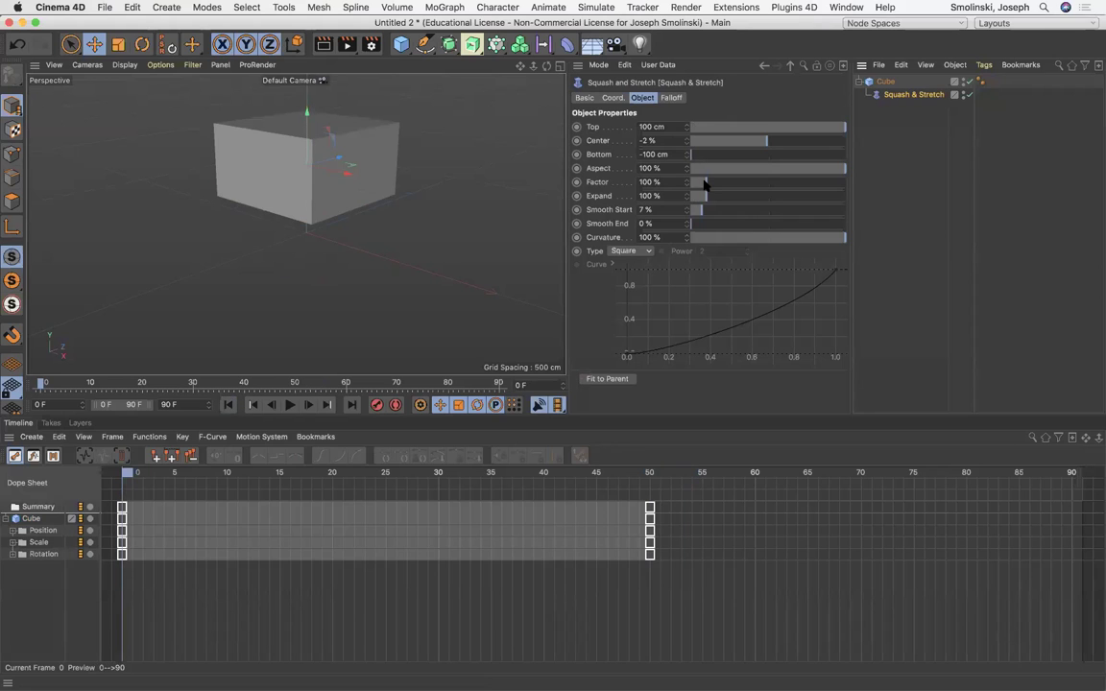
pyautogui.click(141, 383)
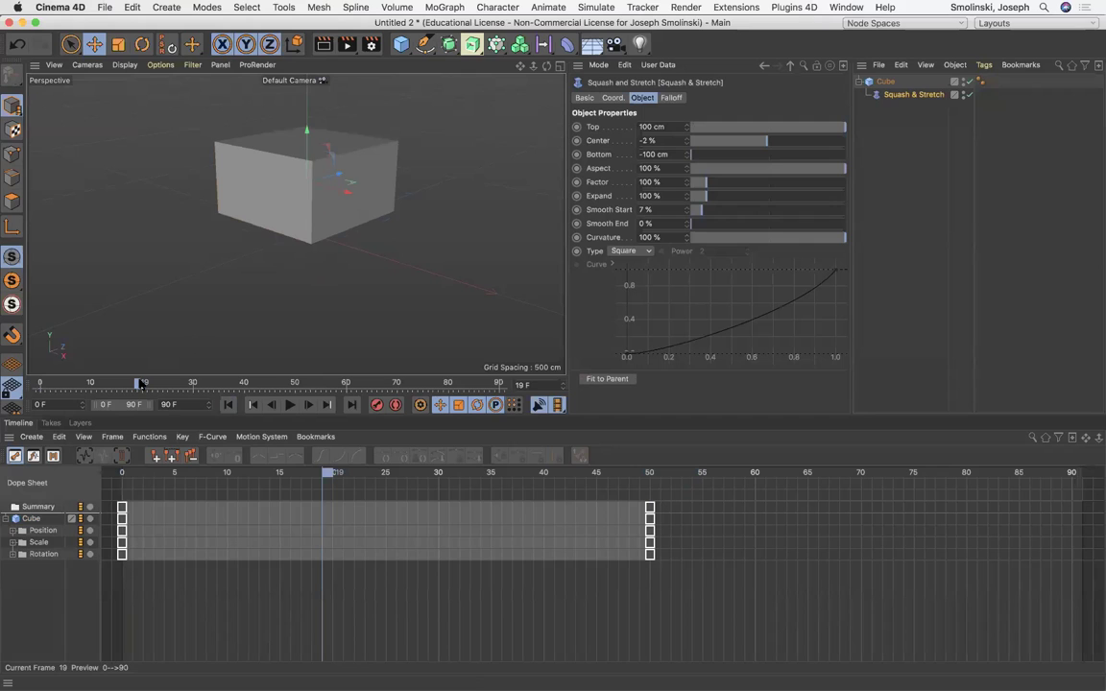
pyautogui.moveTo(704, 186)
pyautogui.mouseDown()
pyautogui.moveTo(694, 185)
pyautogui.moveTo(712, 187)
pyautogui.mouseUp()
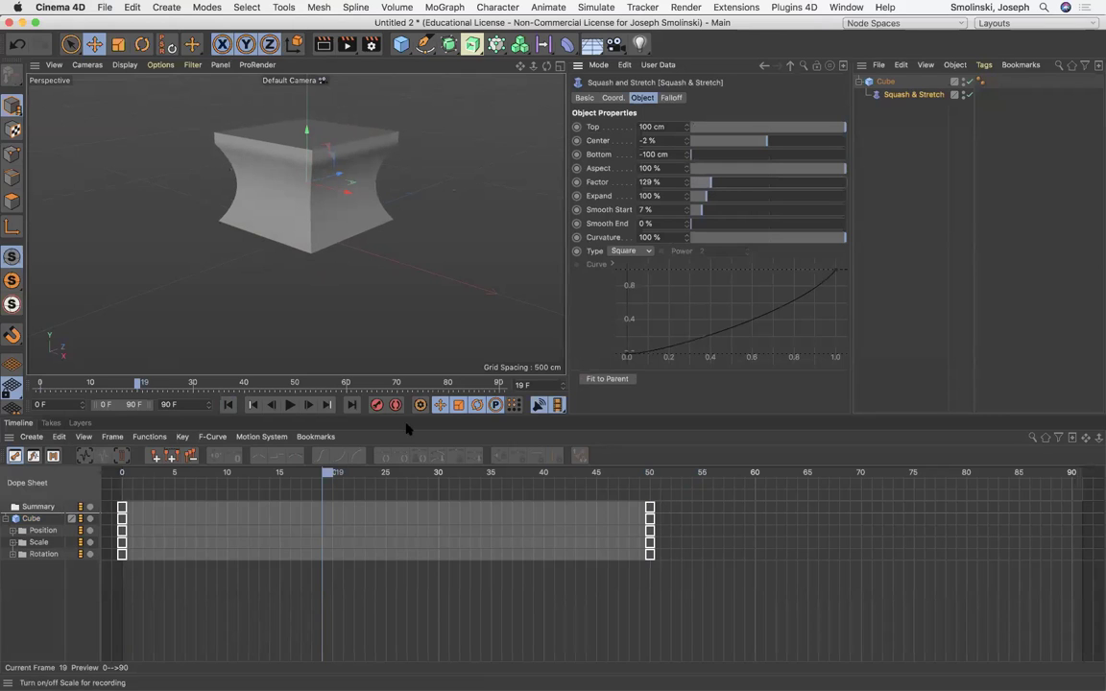
pyautogui.moveTo(347, 192); pyautogui.dragTo(252, 197)
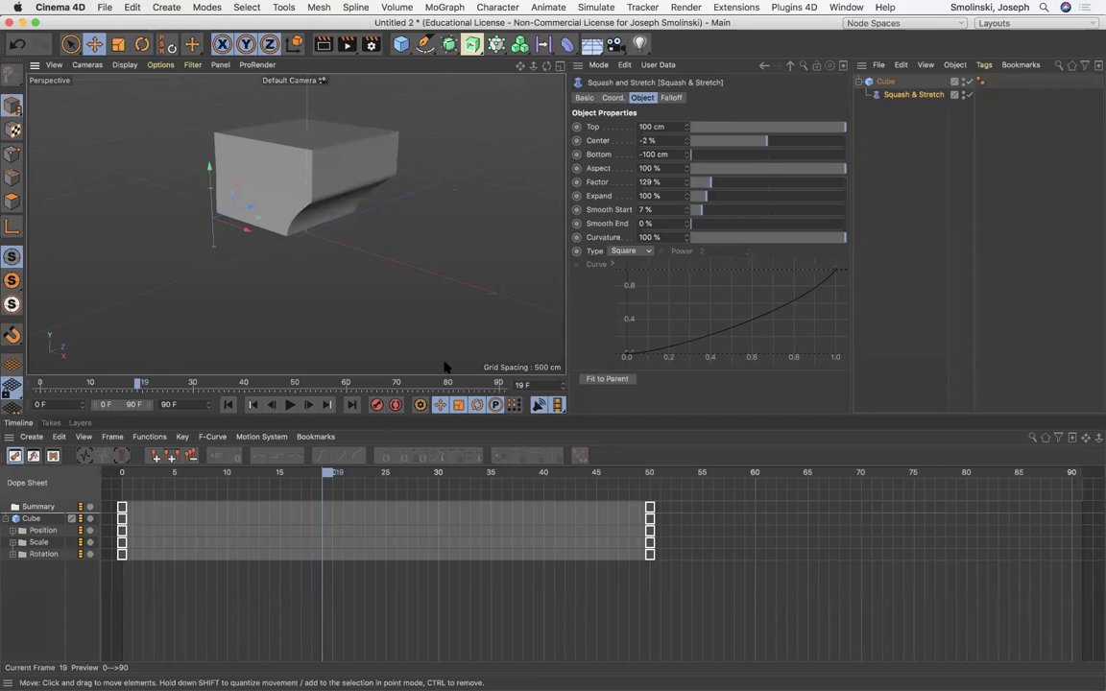
pyautogui.press('super+z')
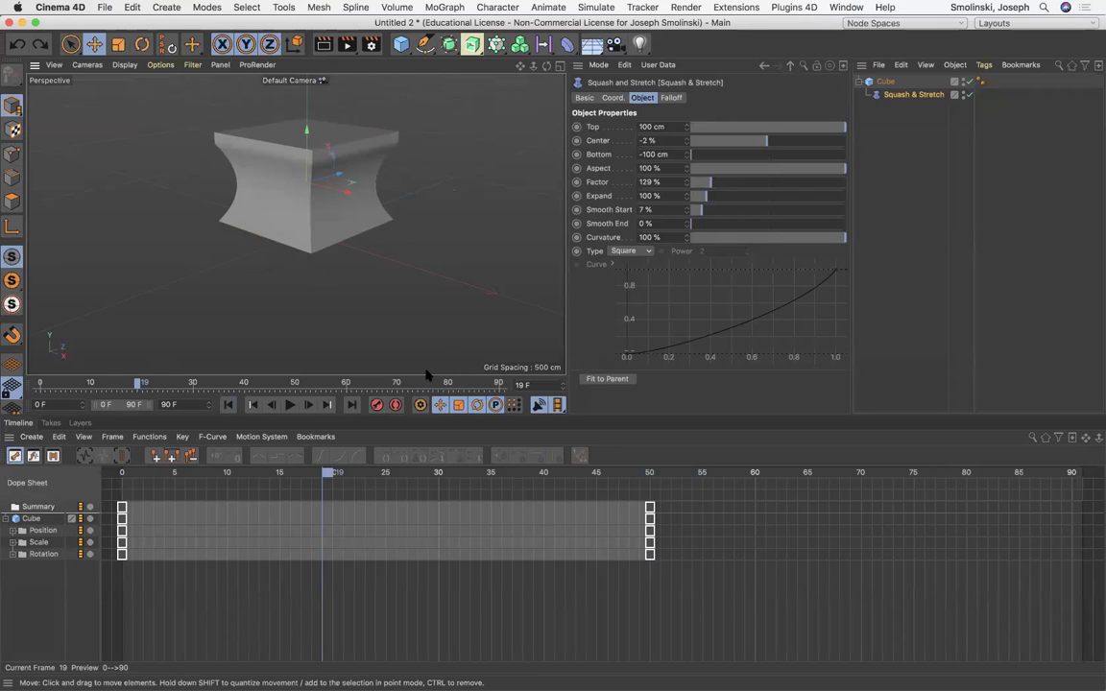
# - Reset the deformer's Factor to 100% at frame 0, enable autokeying and keyframe the Factor
pyautogui.click(227, 404)
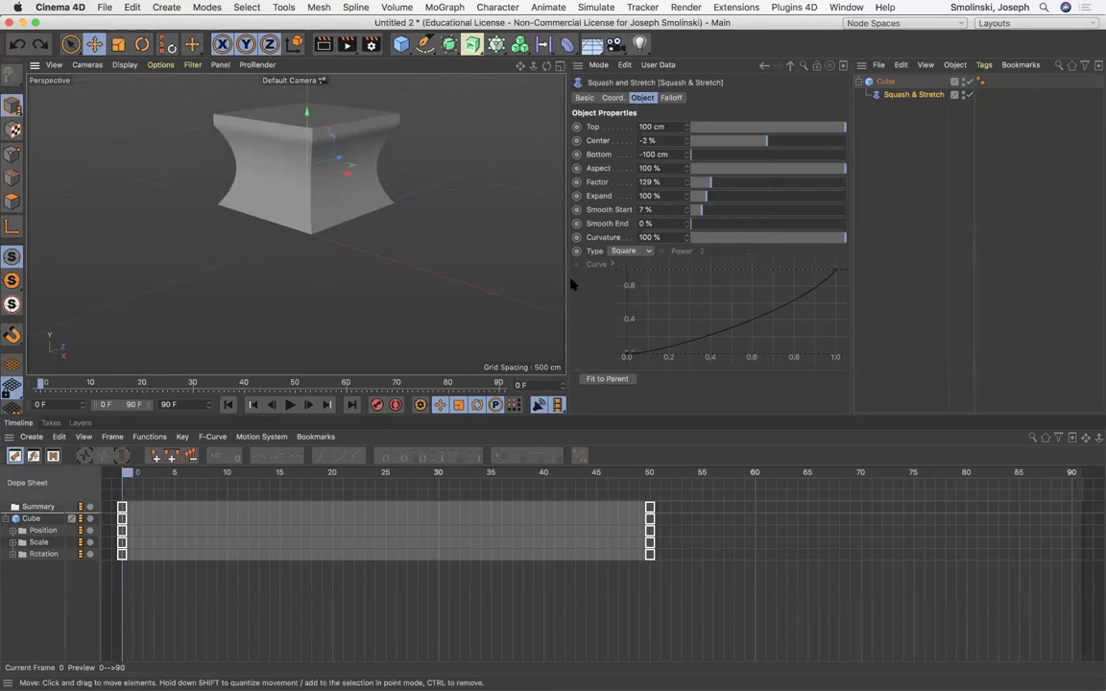
pyautogui.doubleClick(652, 181)
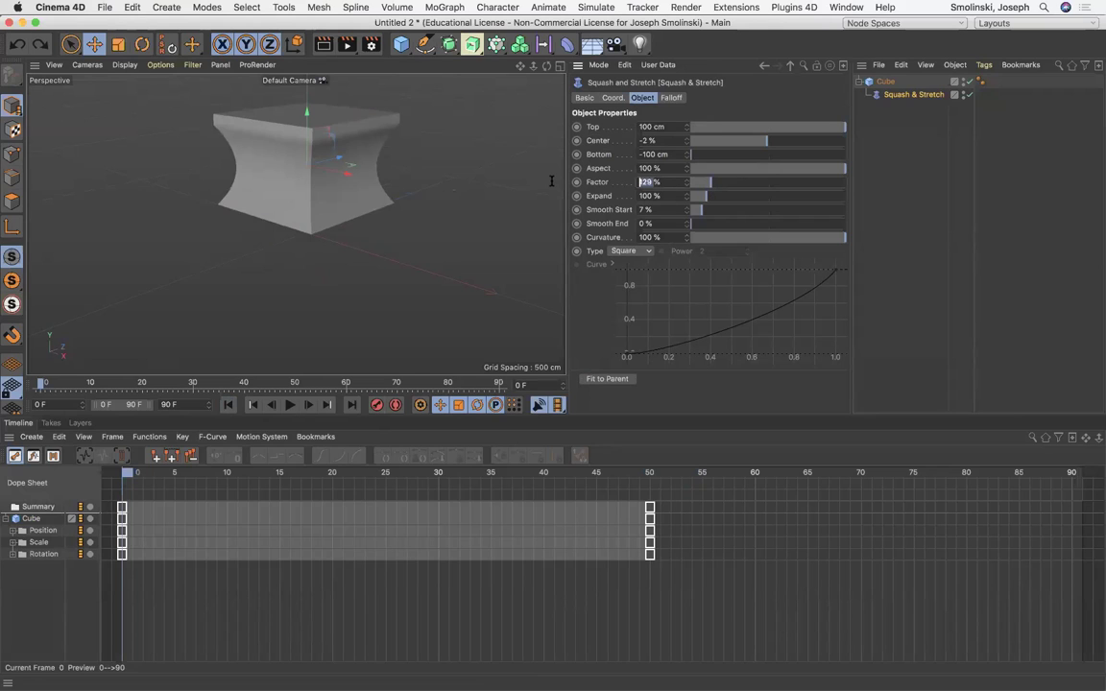
pyautogui.write('100')
pyautogui.press('Return')
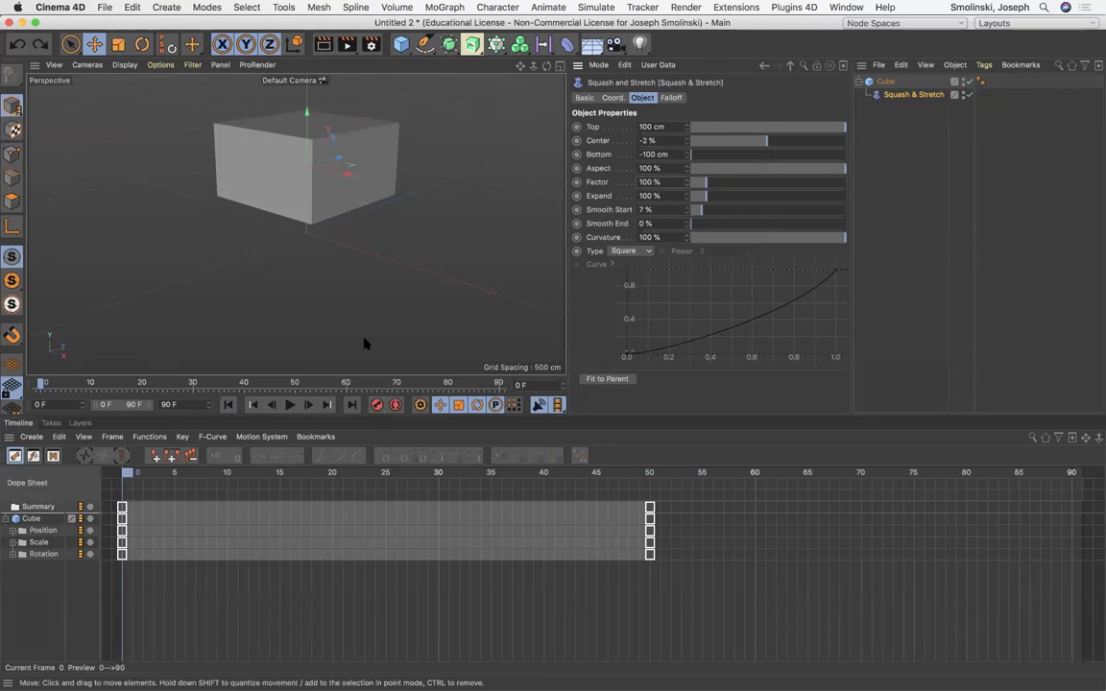
pyautogui.click(375, 404)
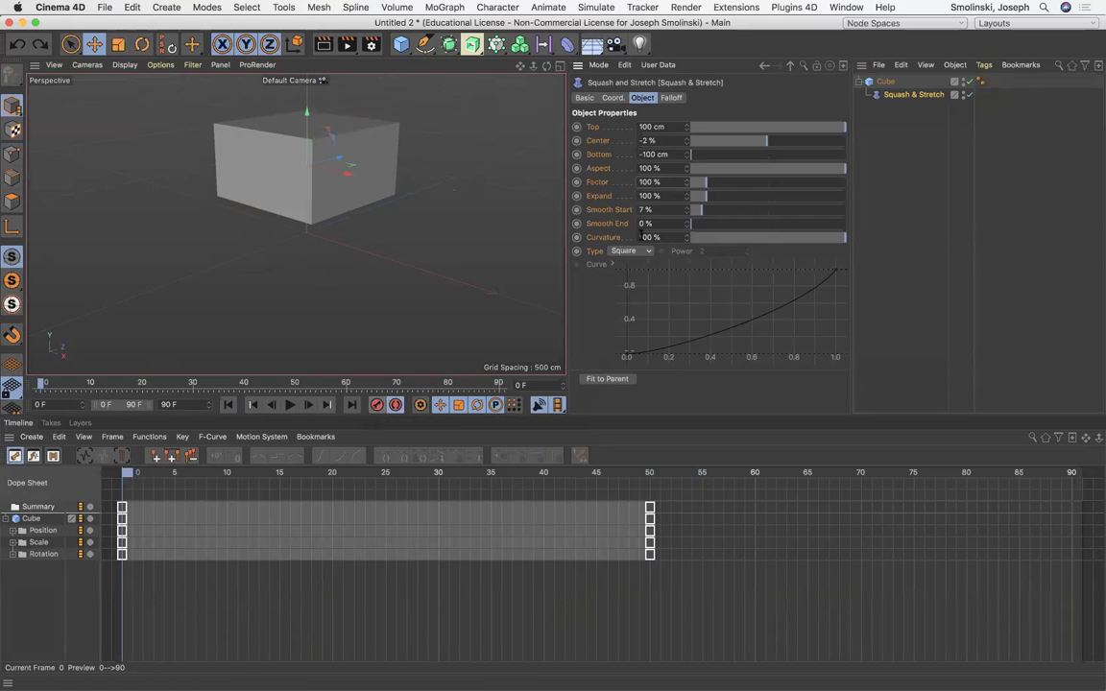
pyautogui.click(576, 183)
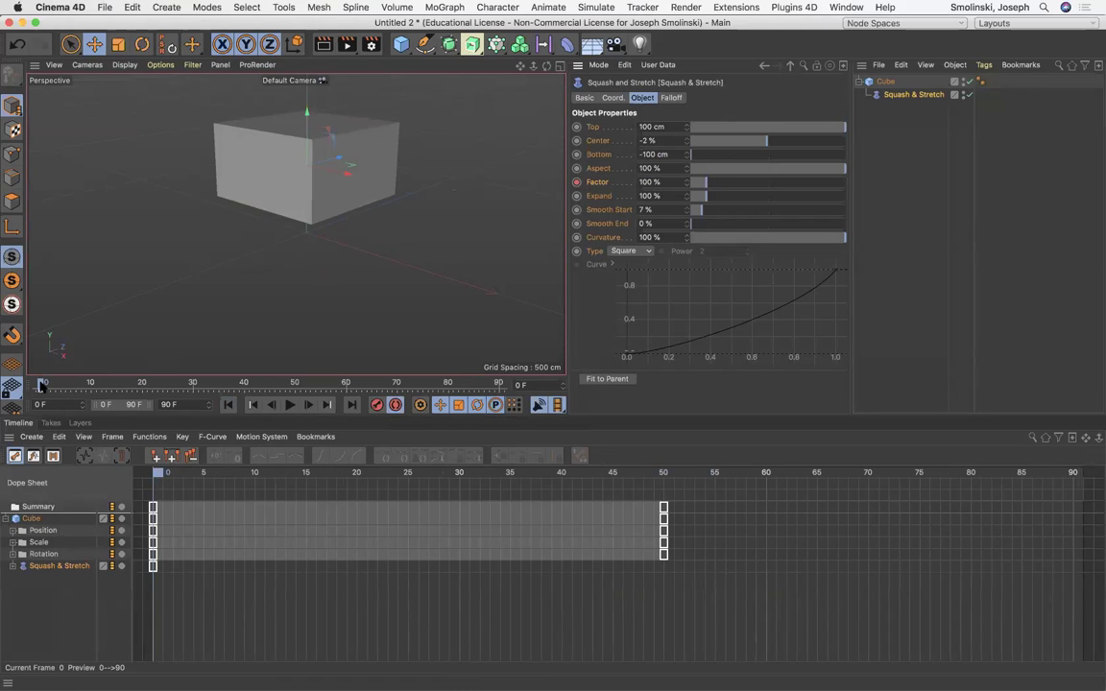
# - Set the Squash & Stretch deformer's Factor to 120% at frame 20 and keyframe it
pyautogui.click(141, 383)
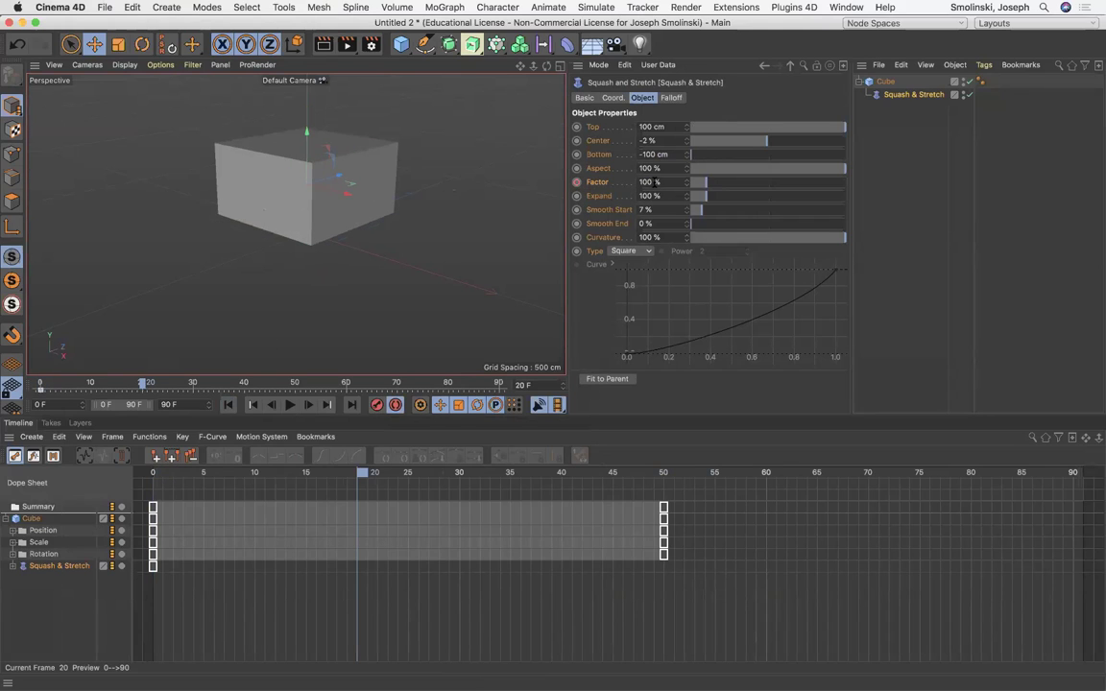
pyautogui.doubleClick(651, 181)
pyautogui.write('90')
pyautogui.press('Return')
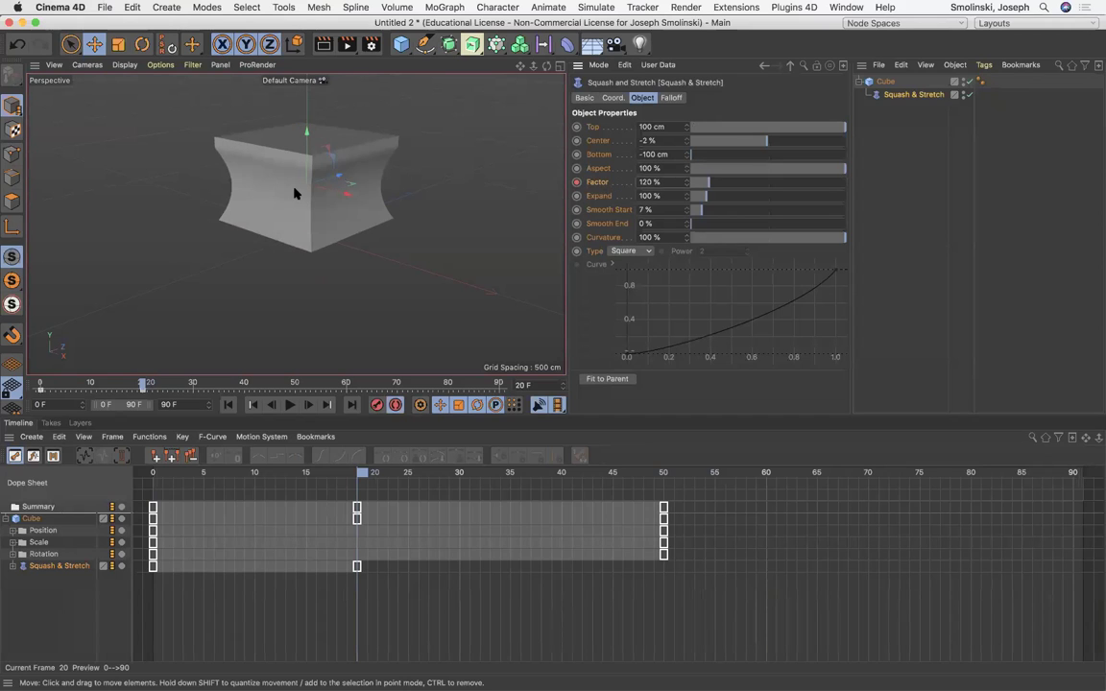
# - Set the Squash & Stretch deformer's Factor to 80% at frame 50 and keyframe it
pyautogui.click(294, 382)
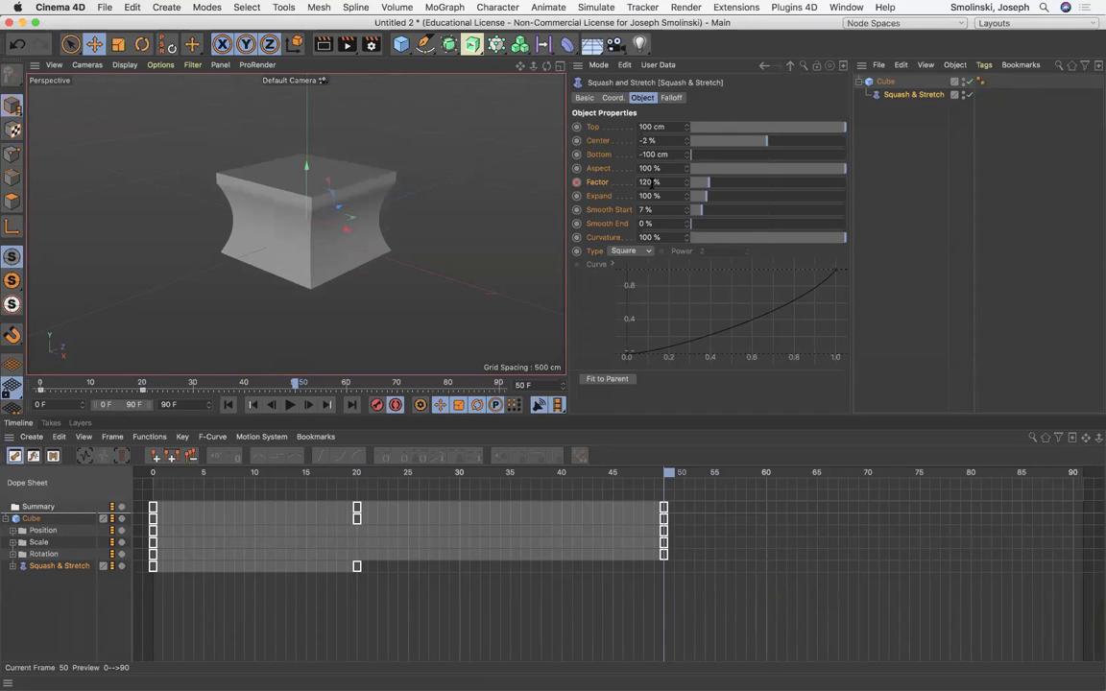
pyautogui.doubleClick(651, 181)
pyautogui.write('80')
pyautogui.click(575, 181)
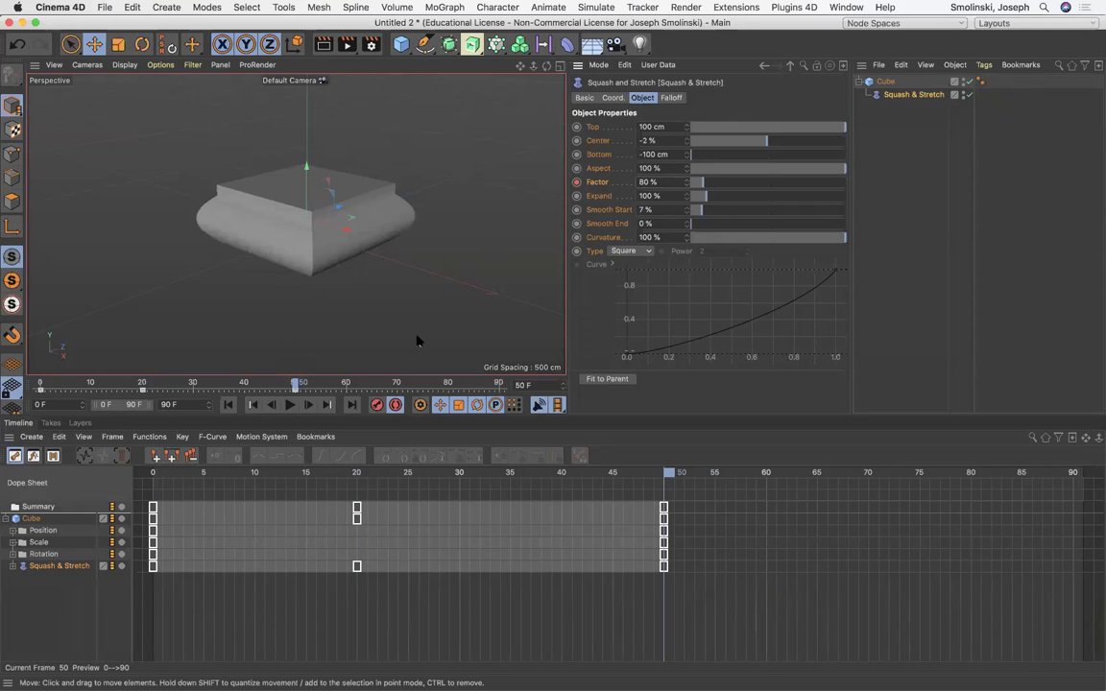
# - Play the combined fall and squash-and-stretch animation from frame 0 to frame 80
pyautogui.click(227, 404)
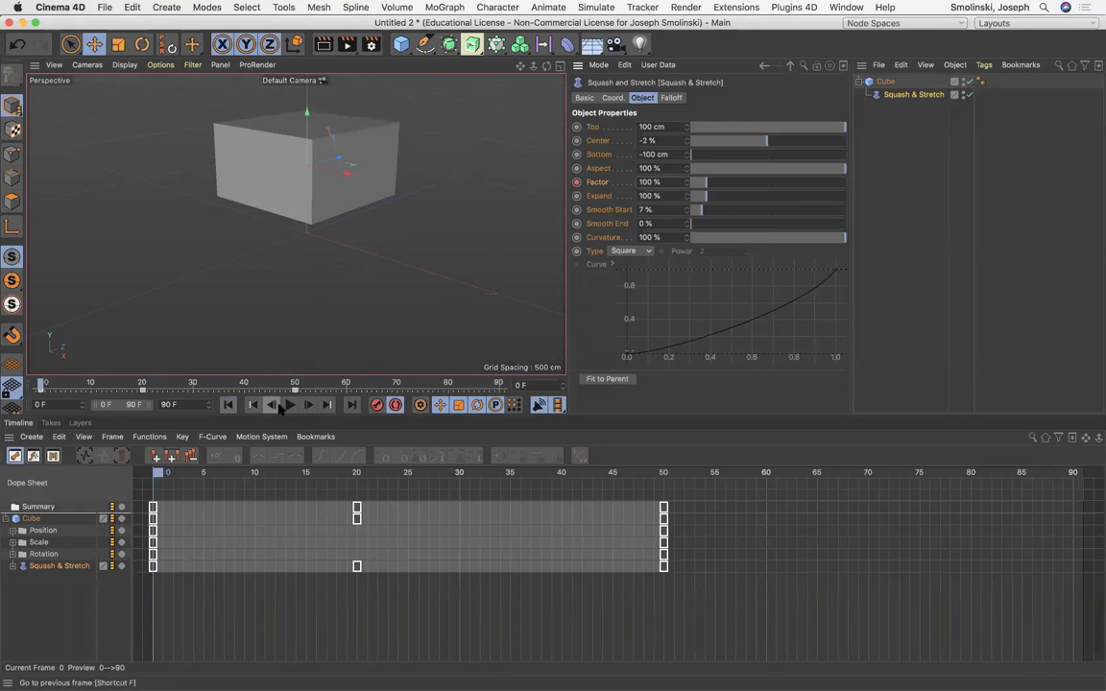
pyautogui.click(290, 404)
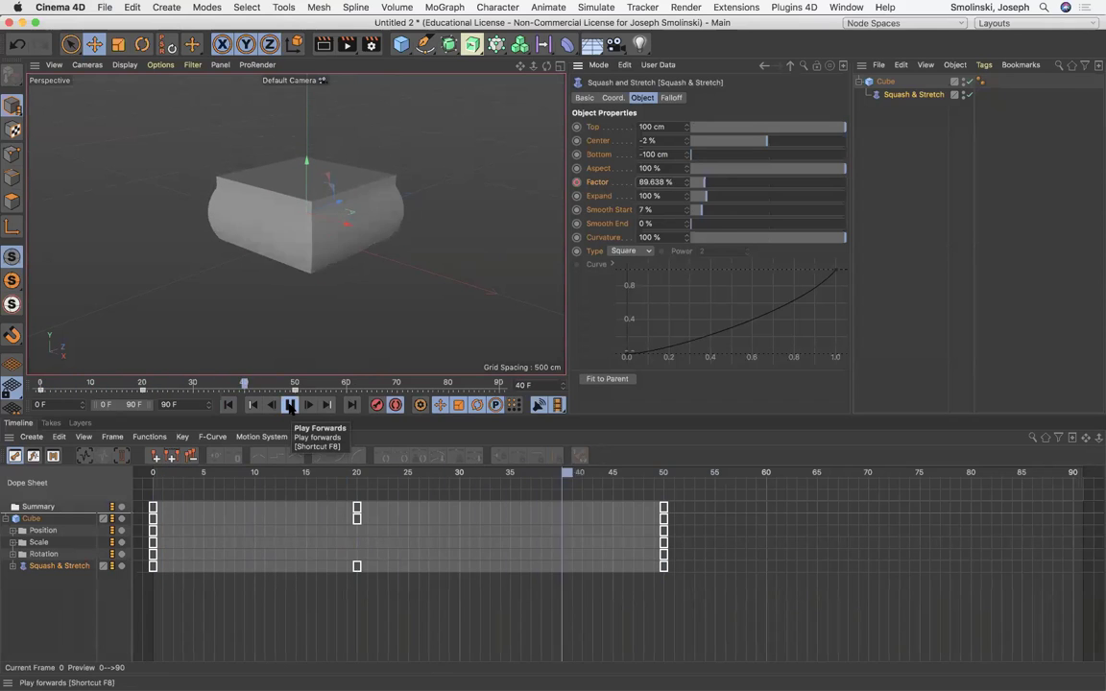
pyautogui.click(290, 404)
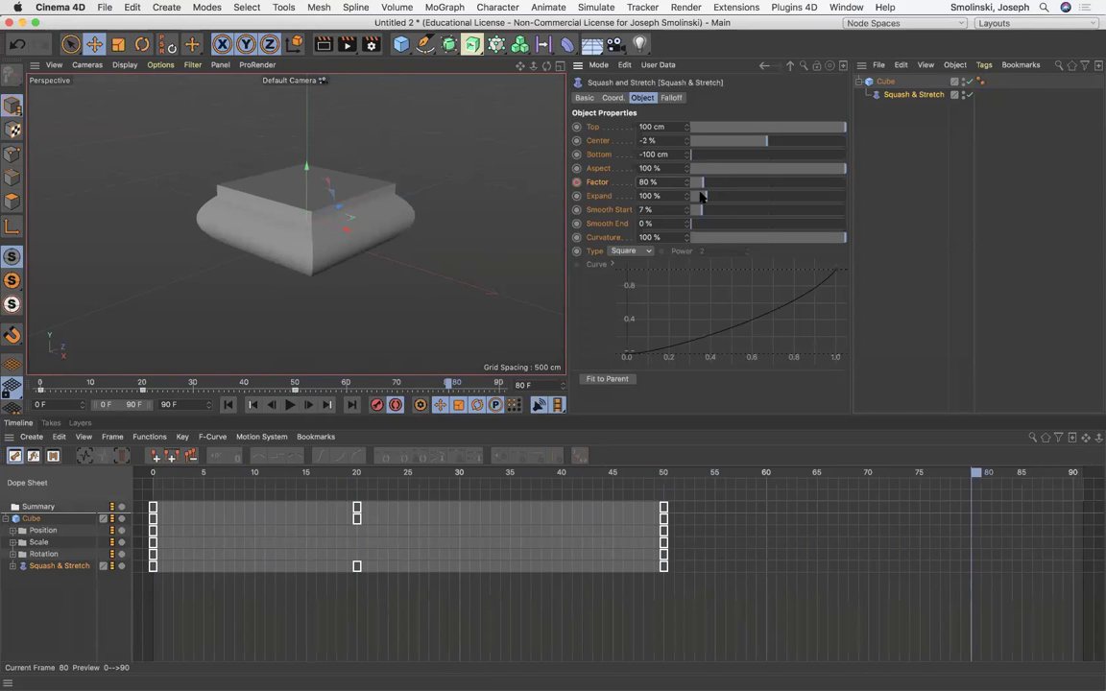
# - Try a keyframed Factor of 10% on the deformer at frame 80, and undo it
pyautogui.click(579, 183)
pyautogui.write('10')
pyautogui.press('Return')
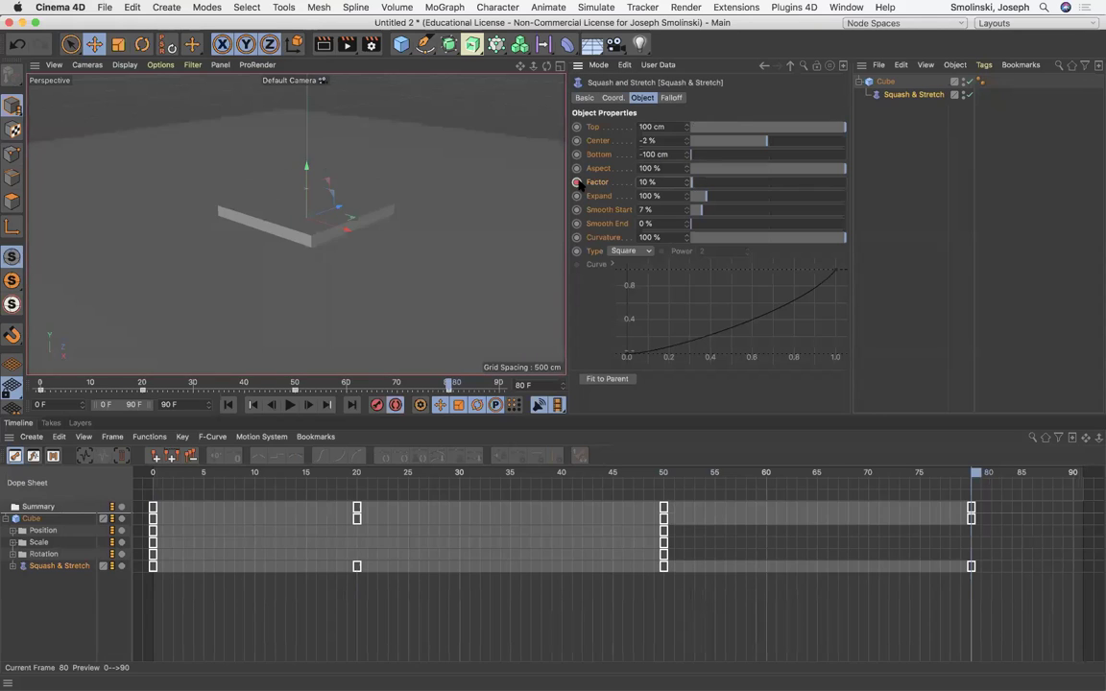
pyautogui.press('super+z')
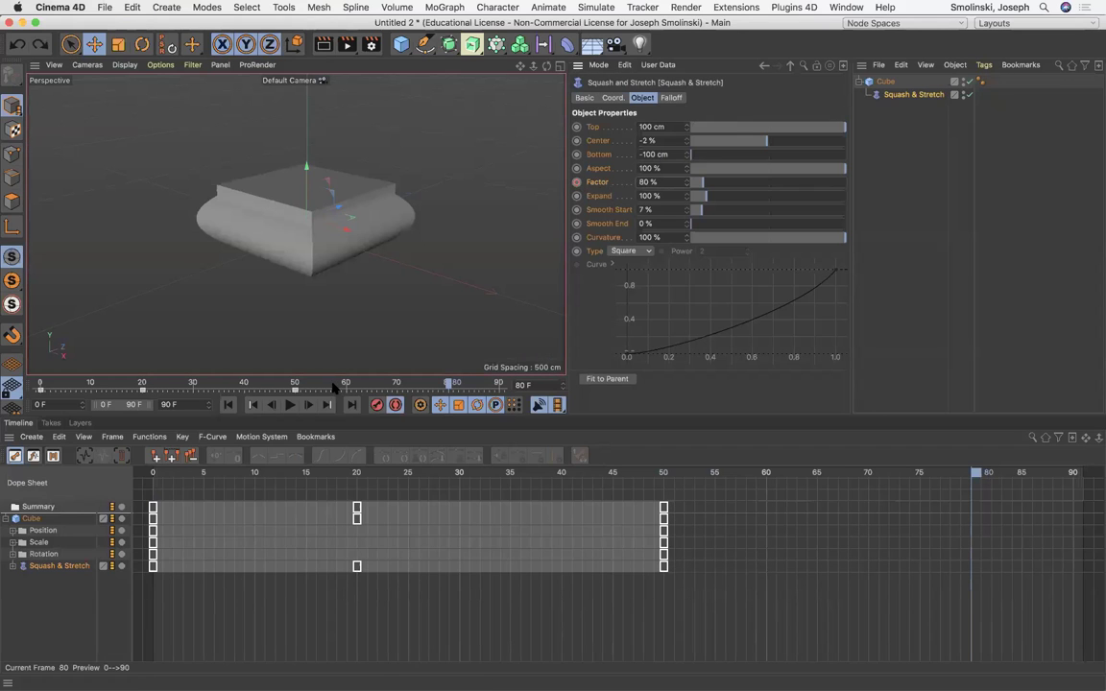
# - Replay the Cube's squash-and-stretch animation from frame 0 to frame 60
pyautogui.click(228, 405)
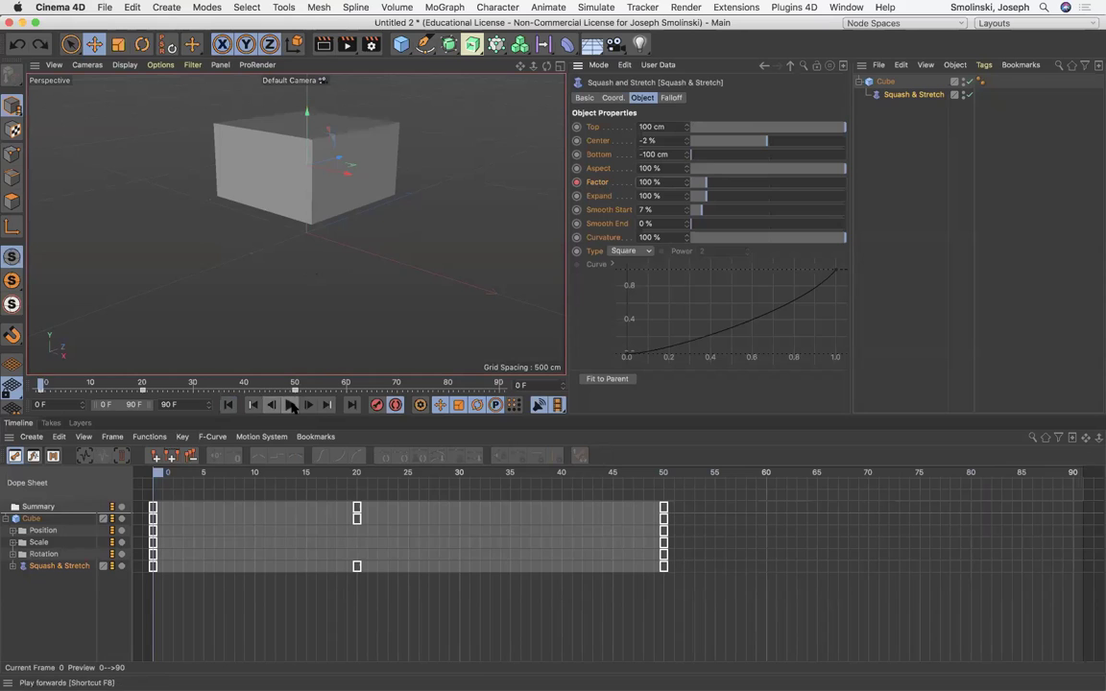
pyautogui.click(290, 405)
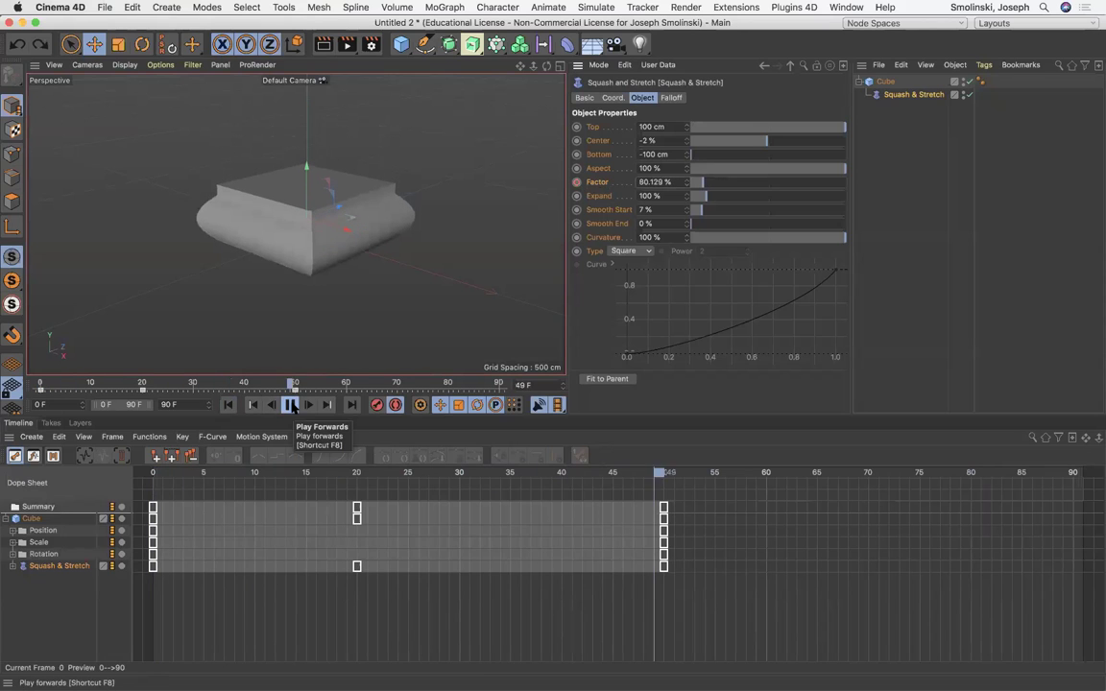
pyautogui.click(291, 405)
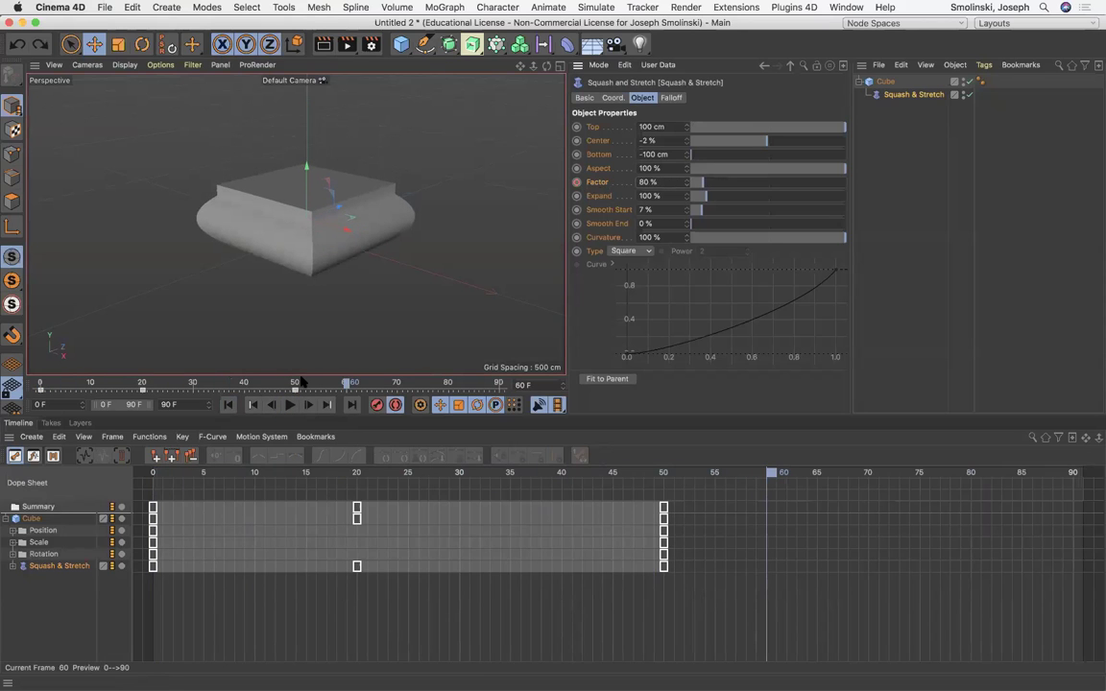
# - Switch to the Standard layout, delete the Squash & Stretch deformer and select the Cube
pyautogui.click(1036, 24)
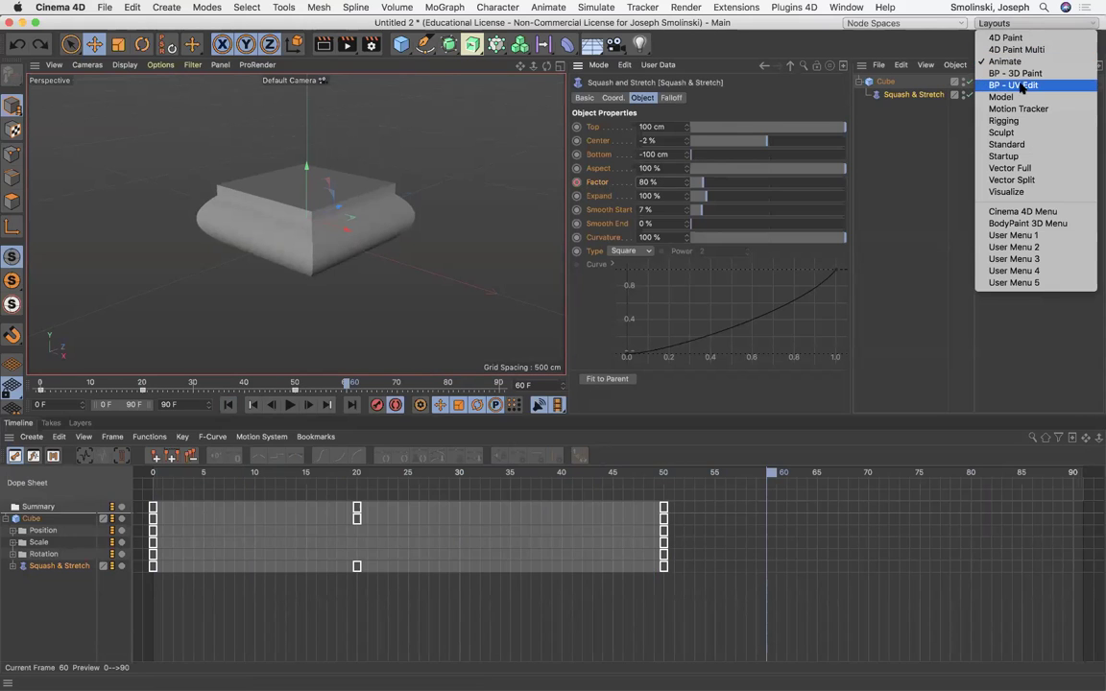
pyautogui.click(1013, 145)
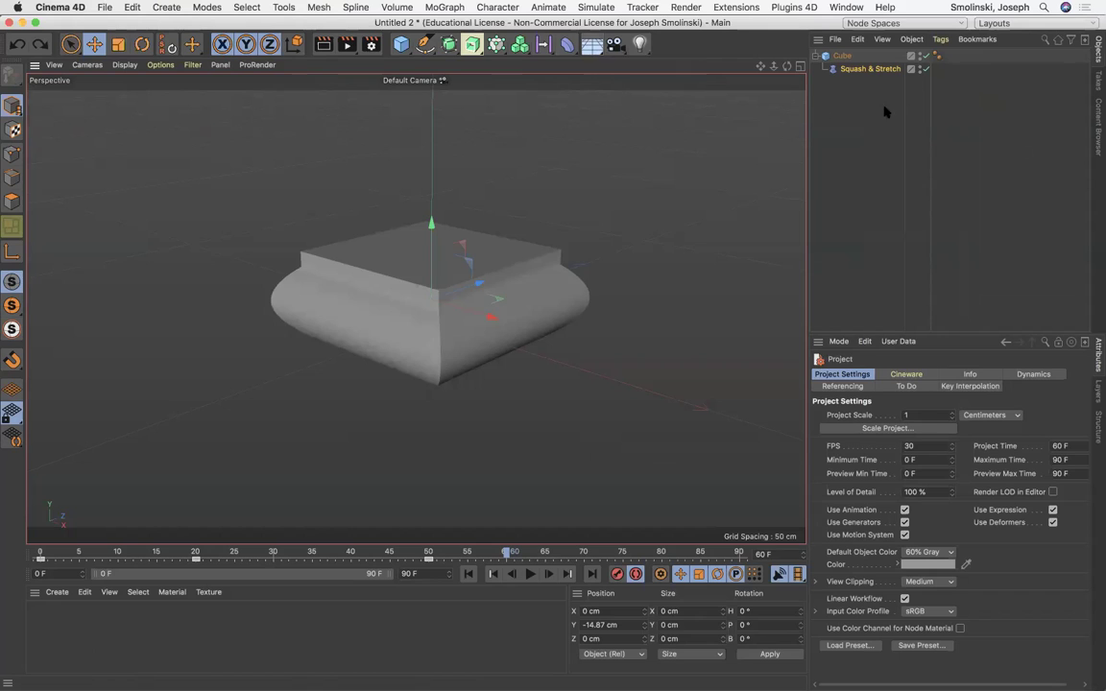
pyautogui.click(868, 69)
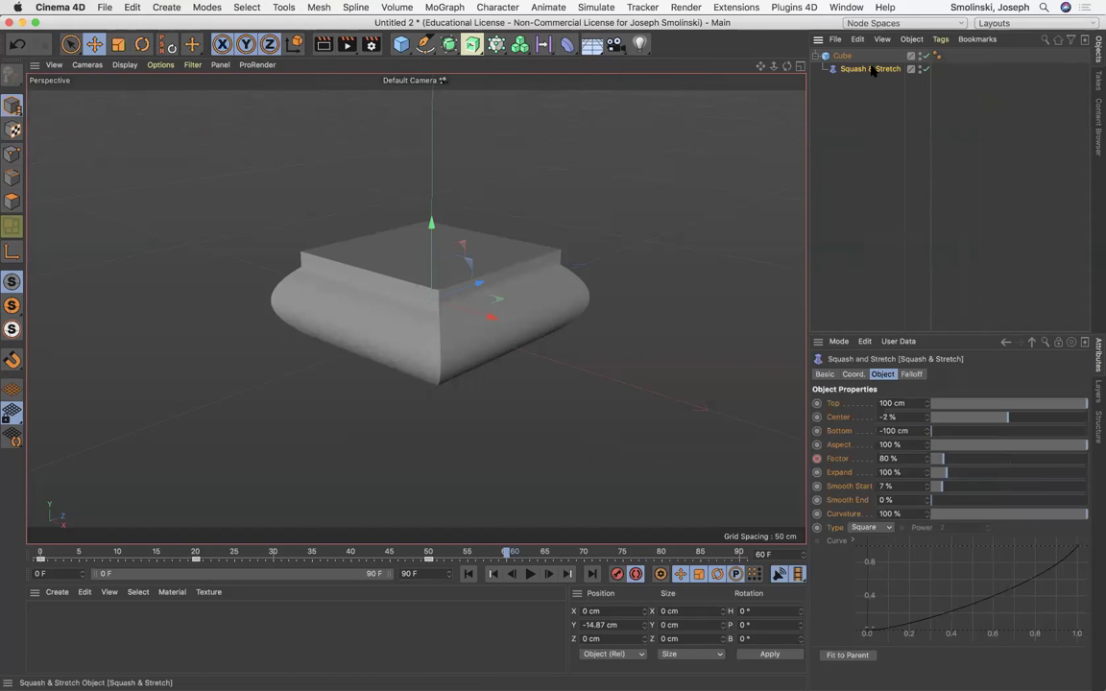
pyautogui.press('Delete')
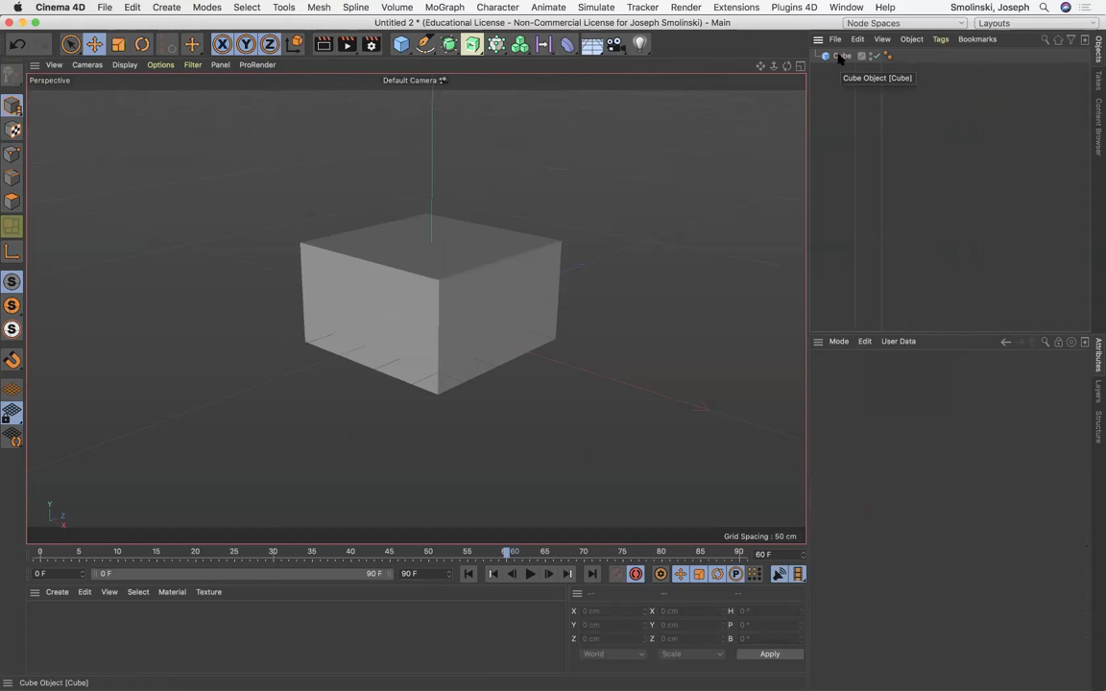
pyautogui.click(841, 56)
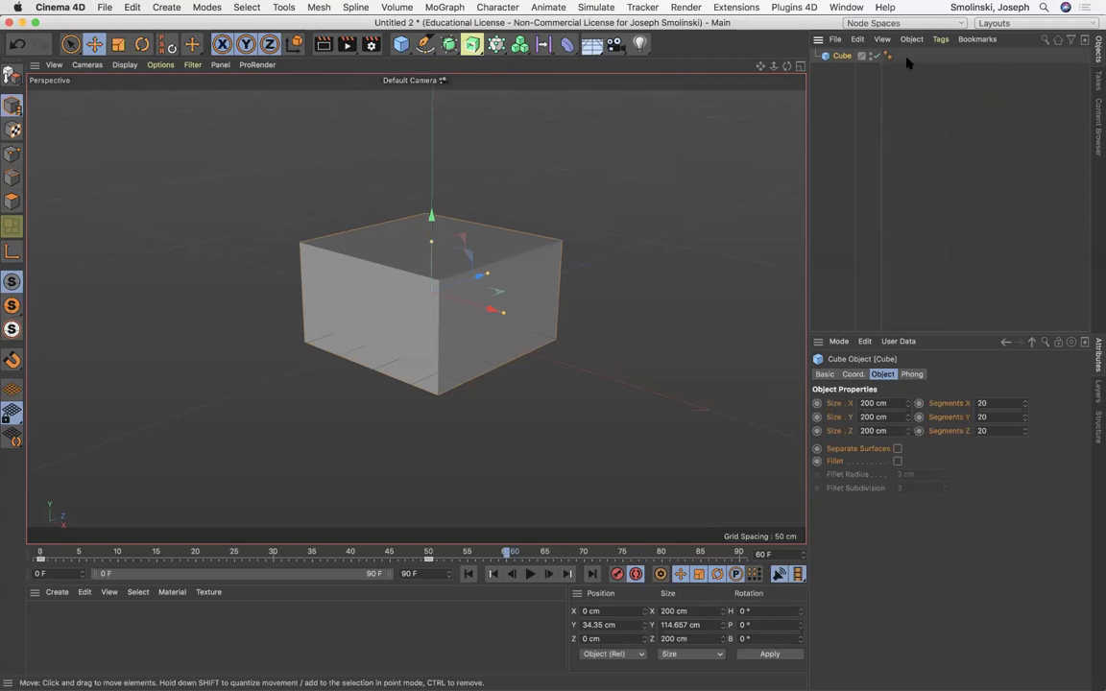
# - Switch to the Animate layout and delete all of the Cube's position, scale and rotation animation from the Timeline
pyautogui.click(1048, 22)
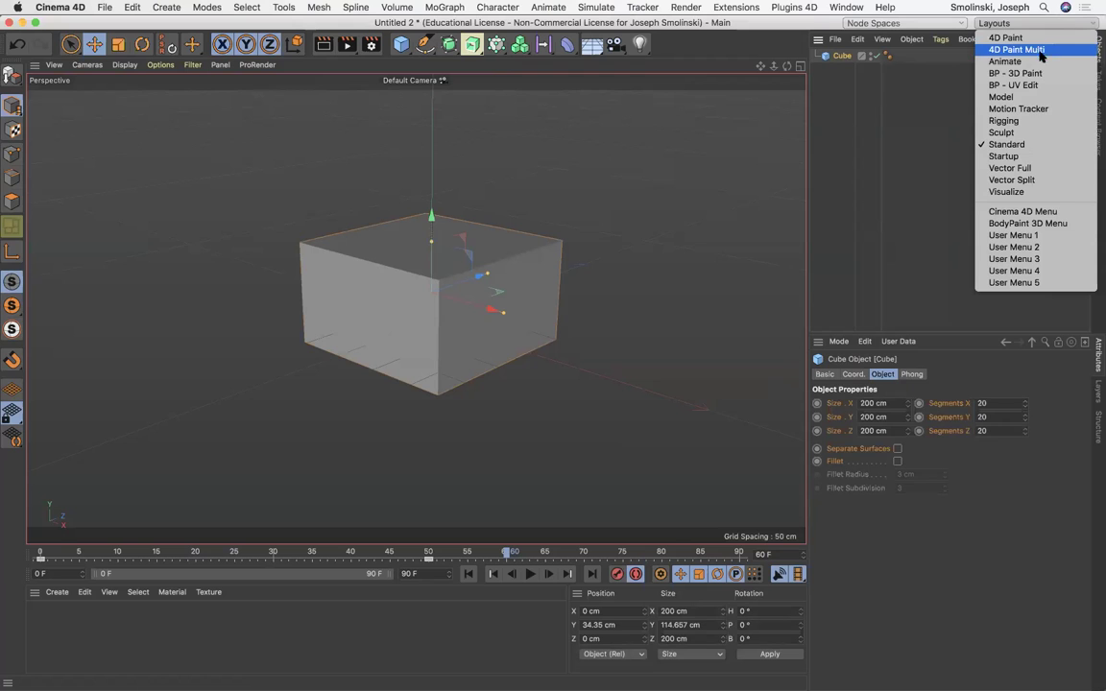
pyautogui.click(1007, 61)
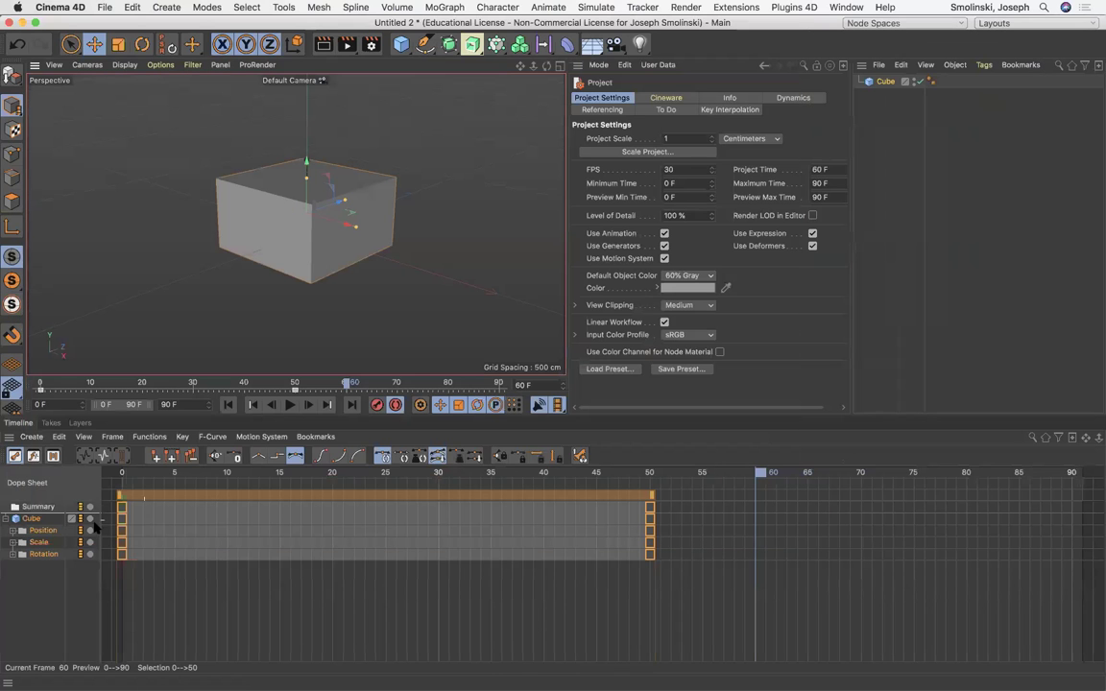
pyautogui.click(32, 519)
pyautogui.press('Delete')
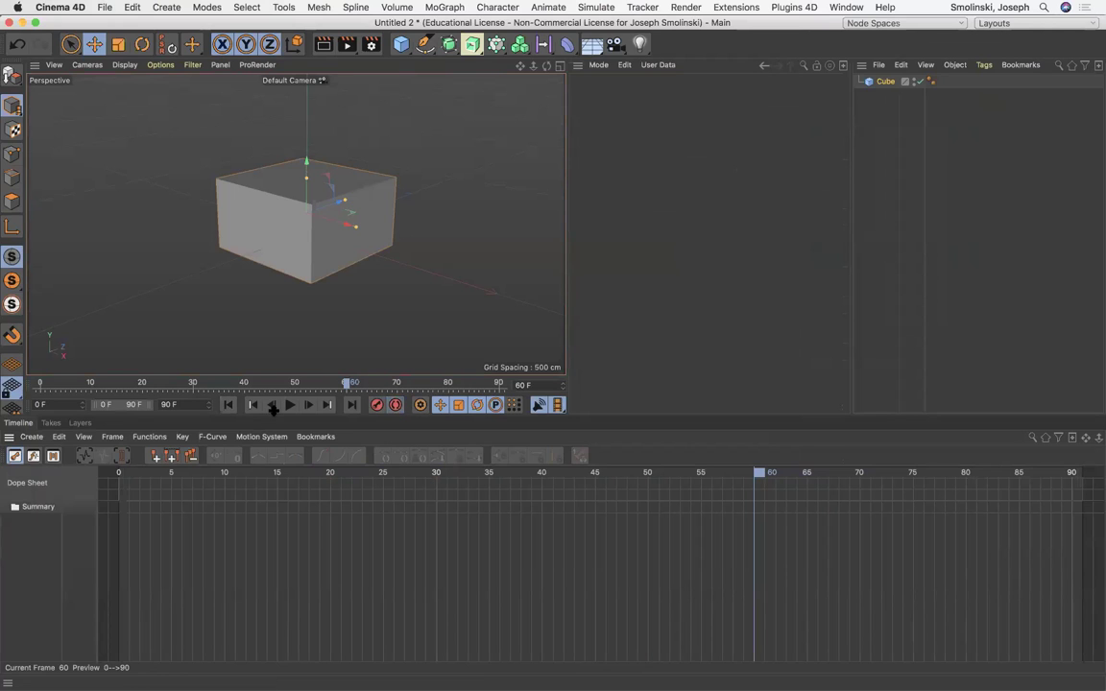
# - Return the animation to frame 0 and switch back to the Standard layout
pyautogui.click(228, 405)
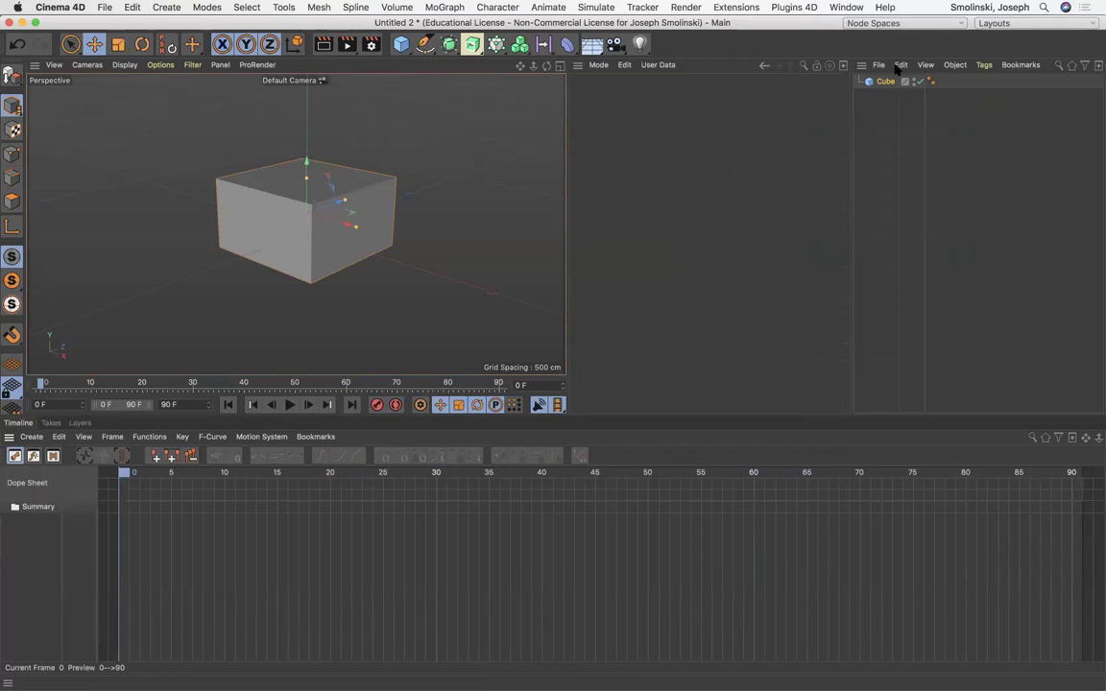
pyautogui.click(1010, 25)
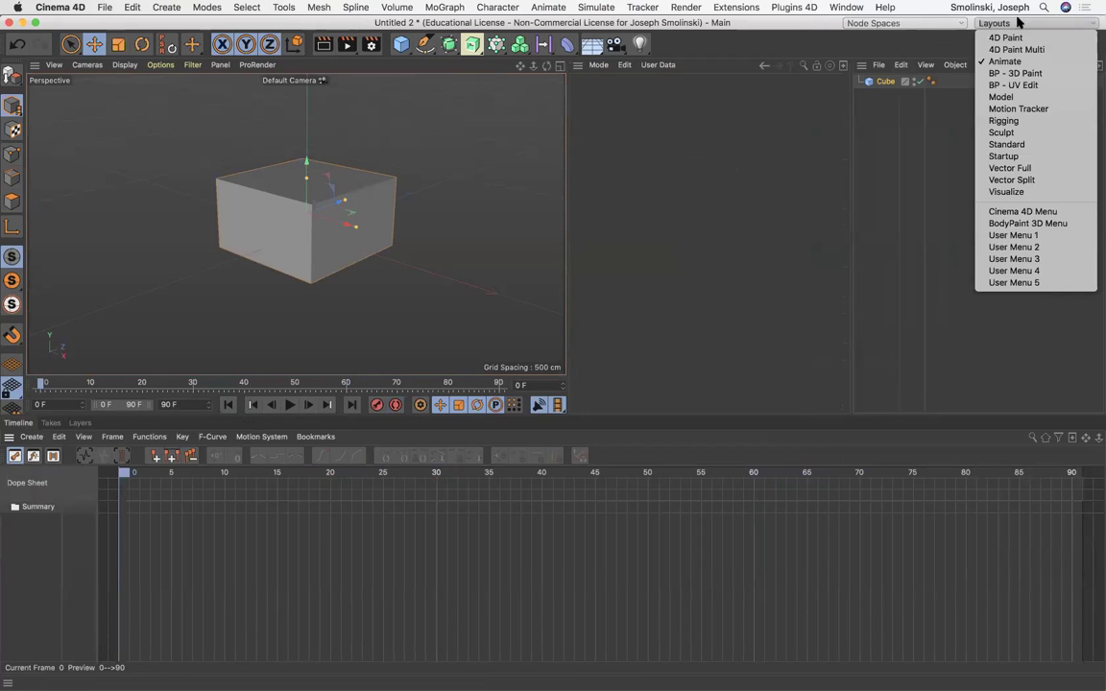
pyautogui.click(1014, 148)
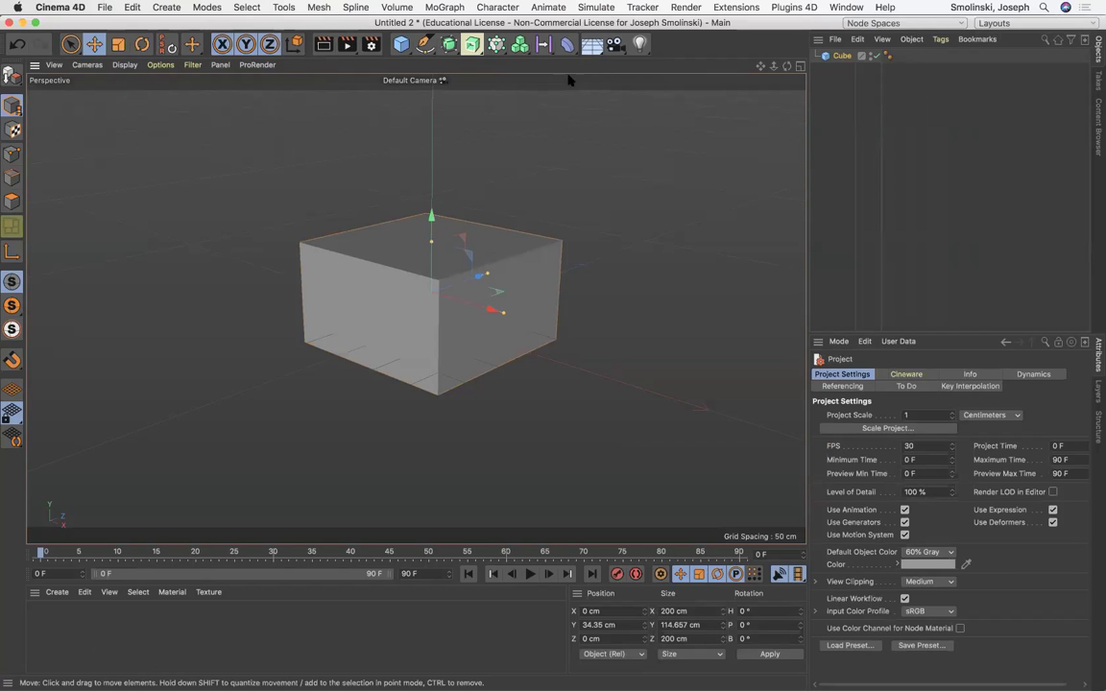
# - Add a Jiggle deformer and make it a child of the Cube
pyautogui.click(567, 44)
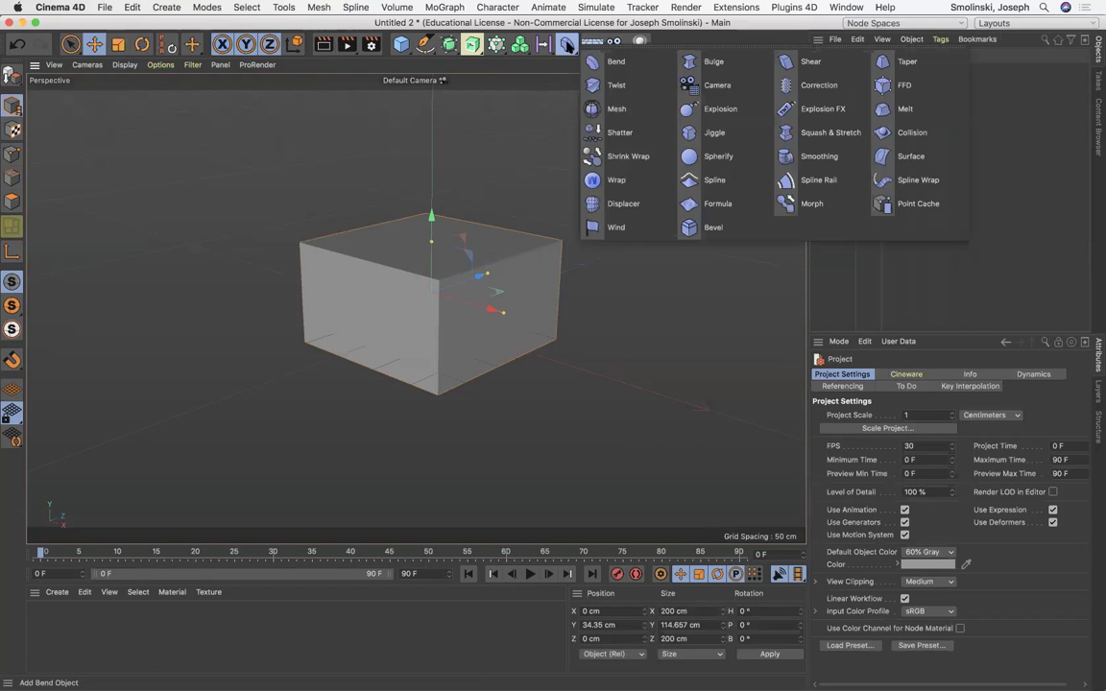
pyautogui.click(714, 132)
pyautogui.moveTo(834, 71); pyautogui.dragTo(844, 69)
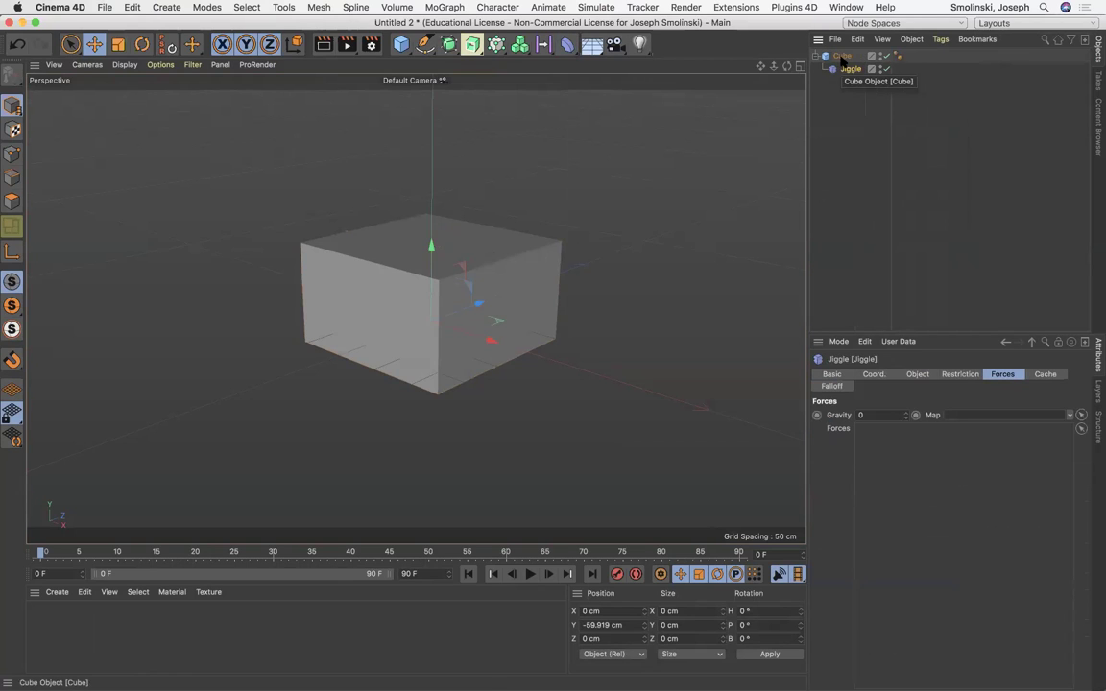
# - Keyframe the Cube at frame 0 and again at frame 50, moved along Z to about 541 cm
pyautogui.click(841, 56)
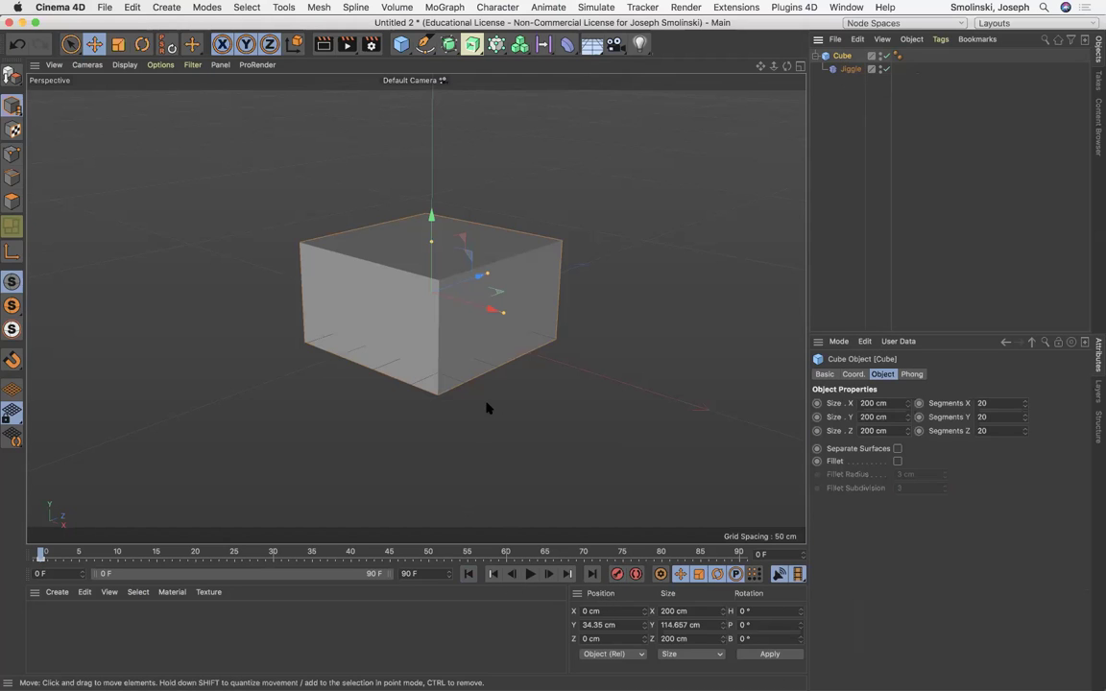
pyautogui.moveTo(761, 66)
pyautogui.mouseDown()
pyautogui.moveTo(729, 82)
pyautogui.moveTo(763, 67)
pyautogui.mouseUp()
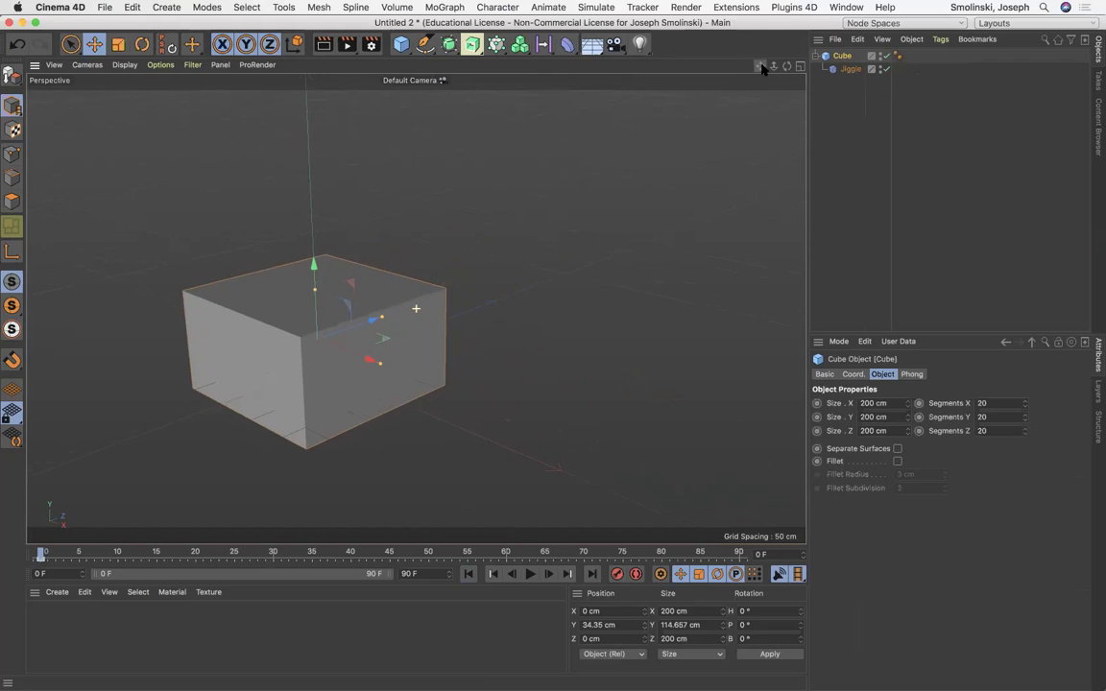
pyautogui.click(429, 551)
pyautogui.moveTo(374, 319); pyautogui.dragTo(609, 212)
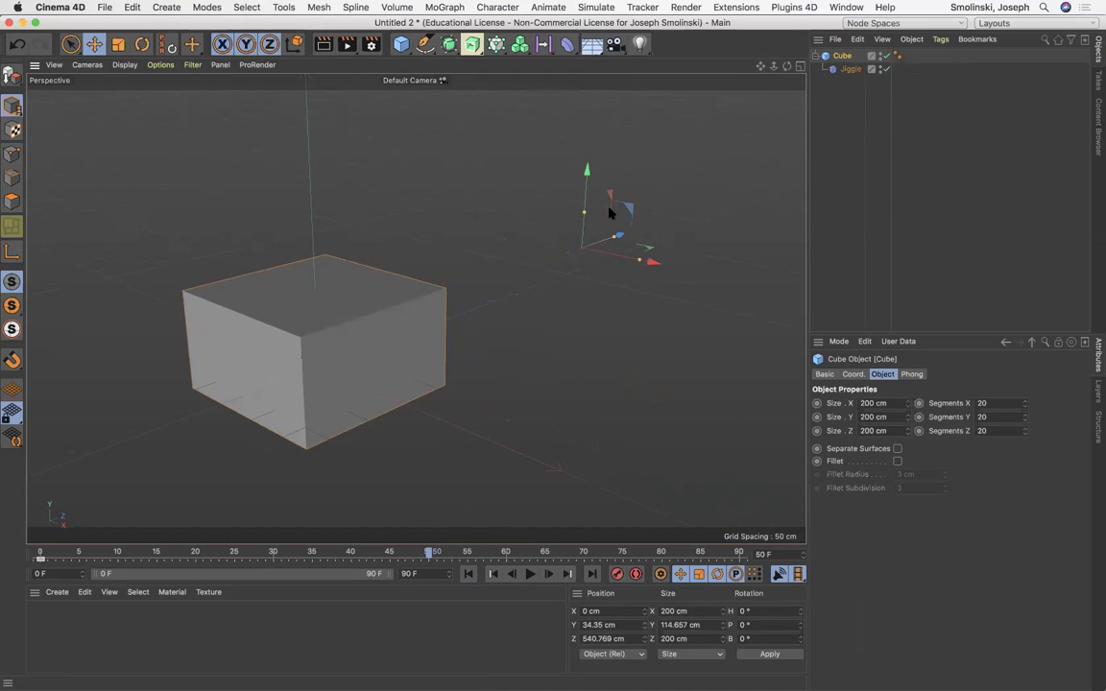
pyautogui.click(617, 575)
# - Play the Cube's sliding animation from frame 0 and watch it from the side, stopping near frame 48
pyautogui.click(469, 573)
pyautogui.click(528, 574)
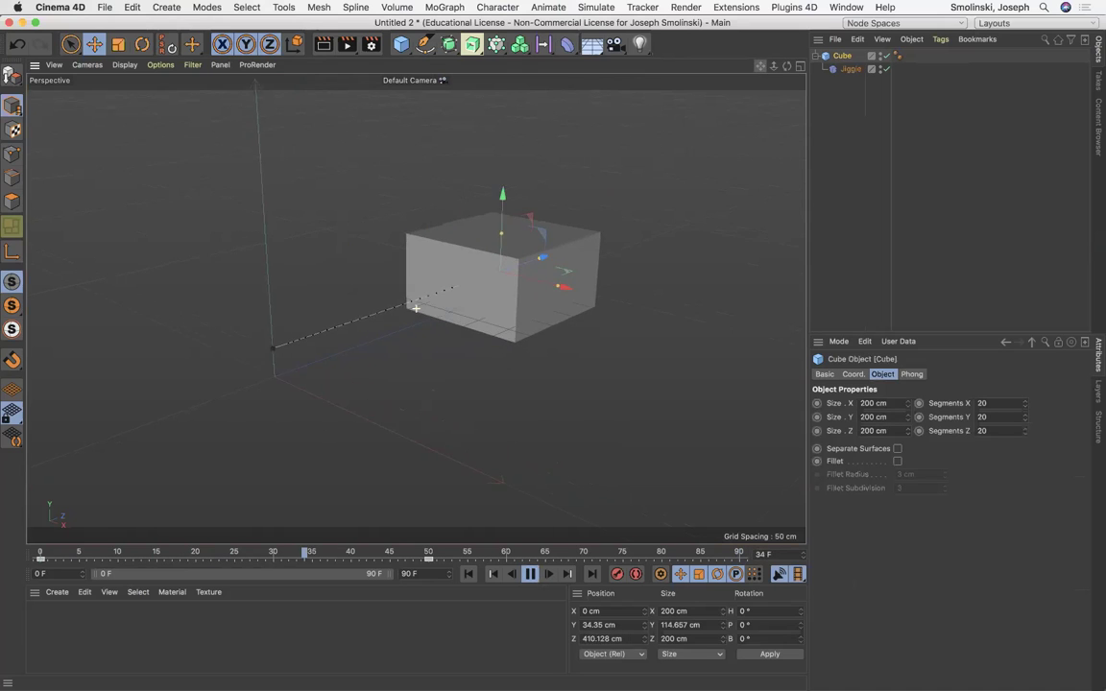
pyautogui.moveTo(786, 66); pyautogui.dragTo(785, 72)
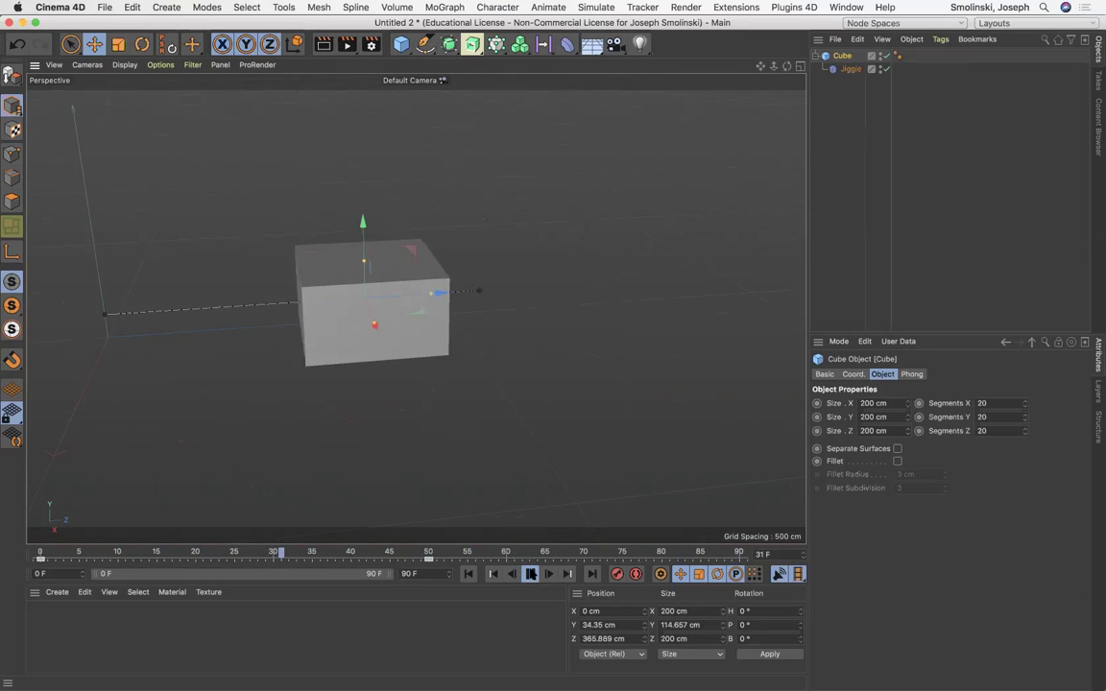
pyautogui.click(529, 573)
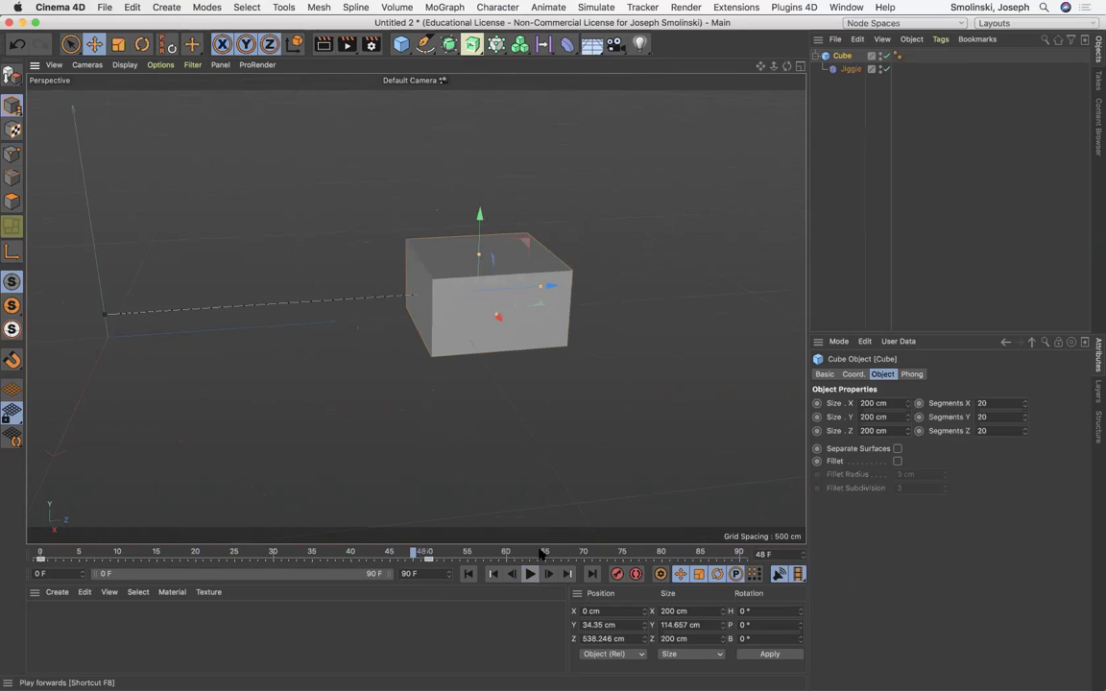
# - Set the Jiggle deformer's Strength to 200%
pyautogui.click(849, 70)
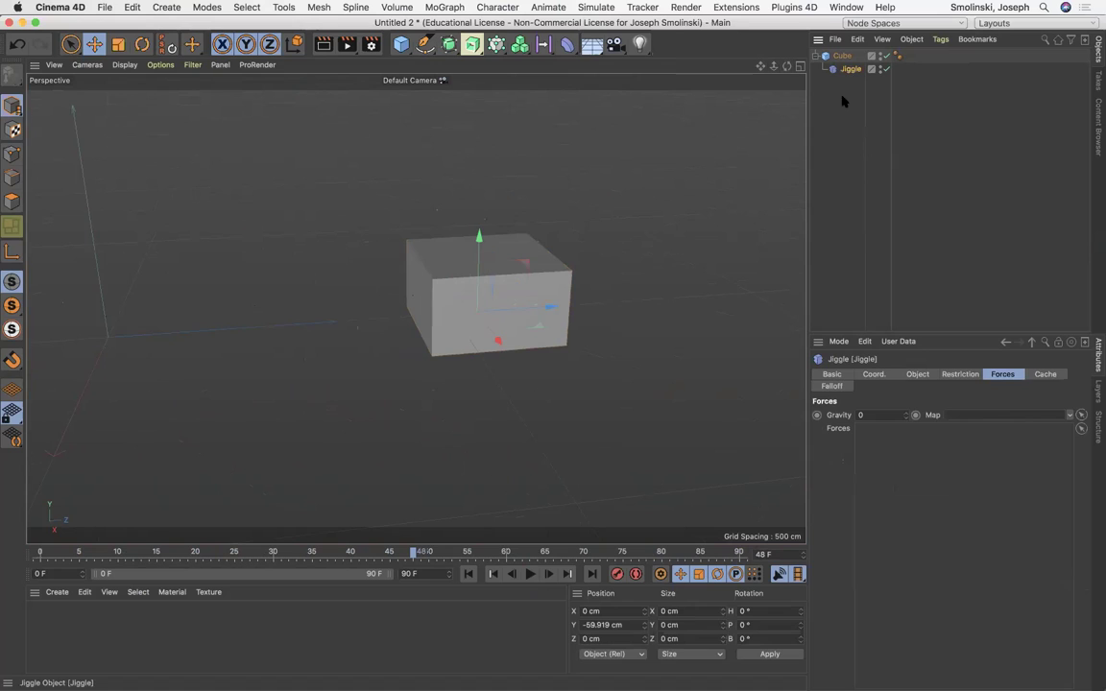
pyautogui.click(917, 375)
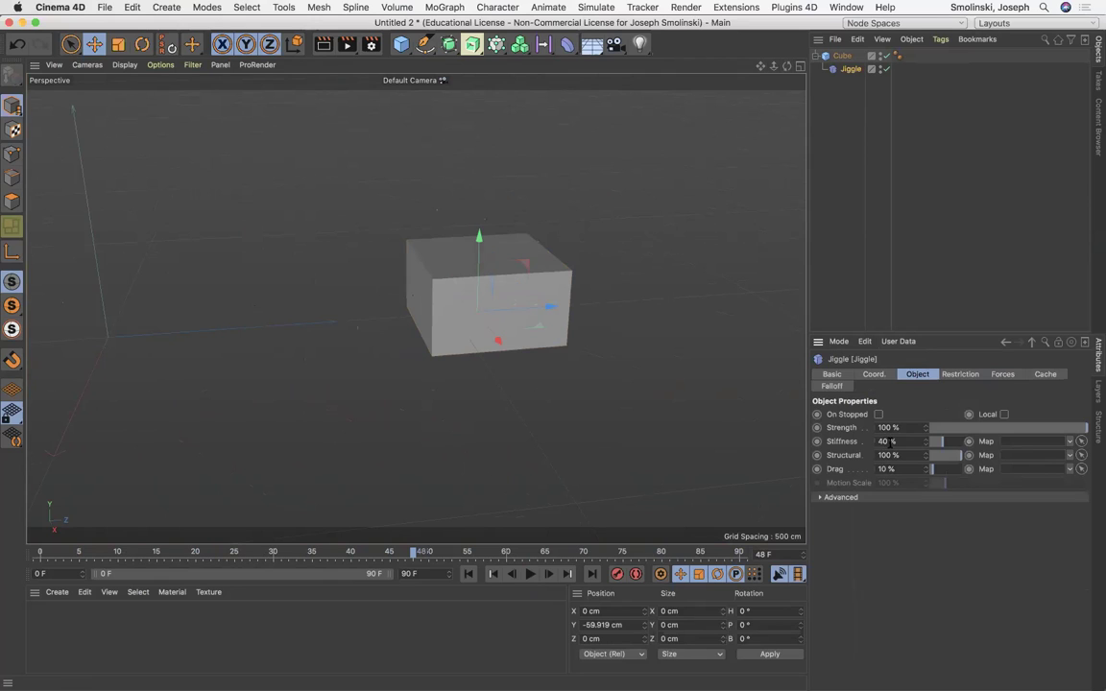
pyautogui.moveTo(885, 442); pyautogui.dragTo(820, 431)
pyautogui.write('200')
pyautogui.press('Return')
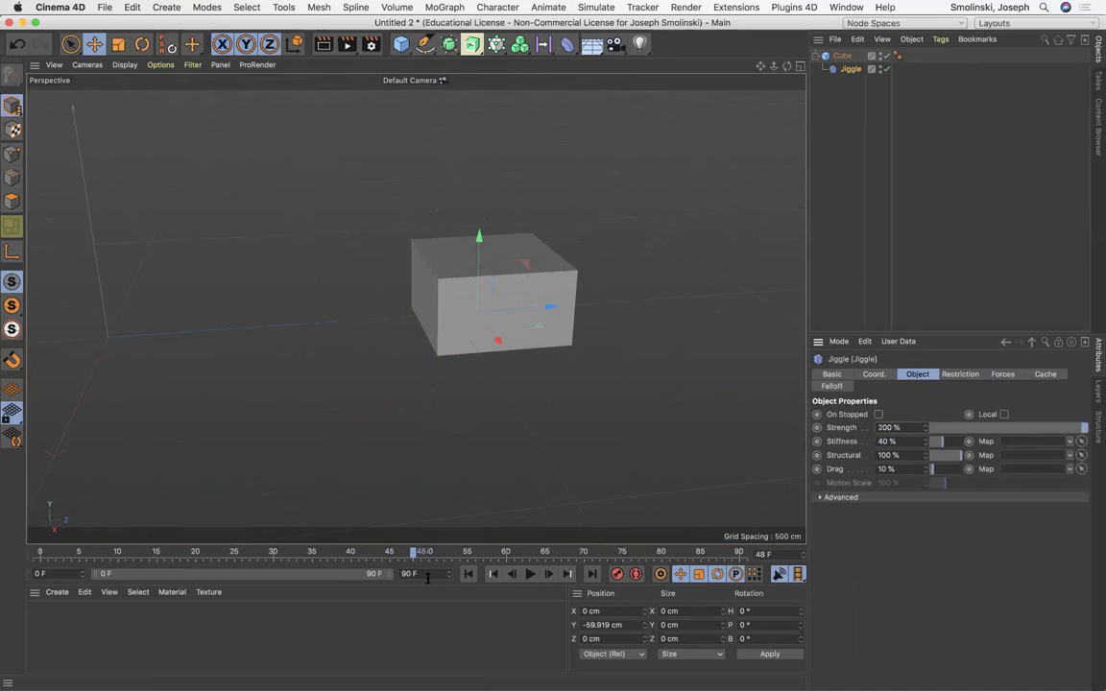
# - Replay the animation from frame 0 to check the stronger jiggle, stopping near frame 45
pyautogui.click(467, 573)
pyautogui.click(528, 573)
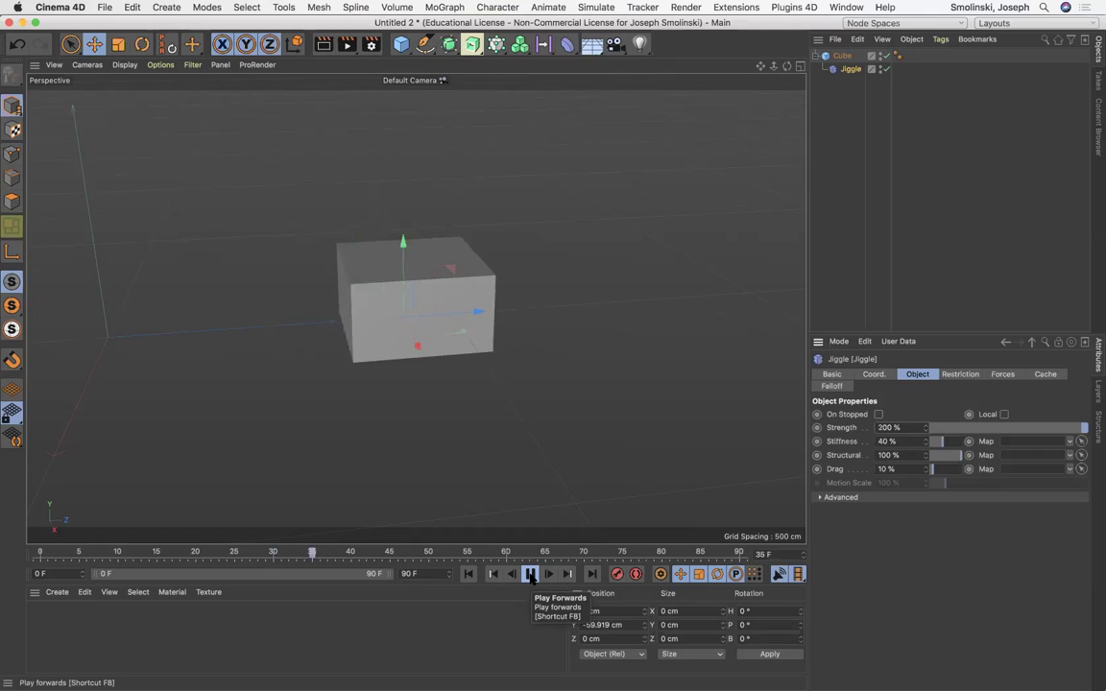
pyautogui.click(531, 574)
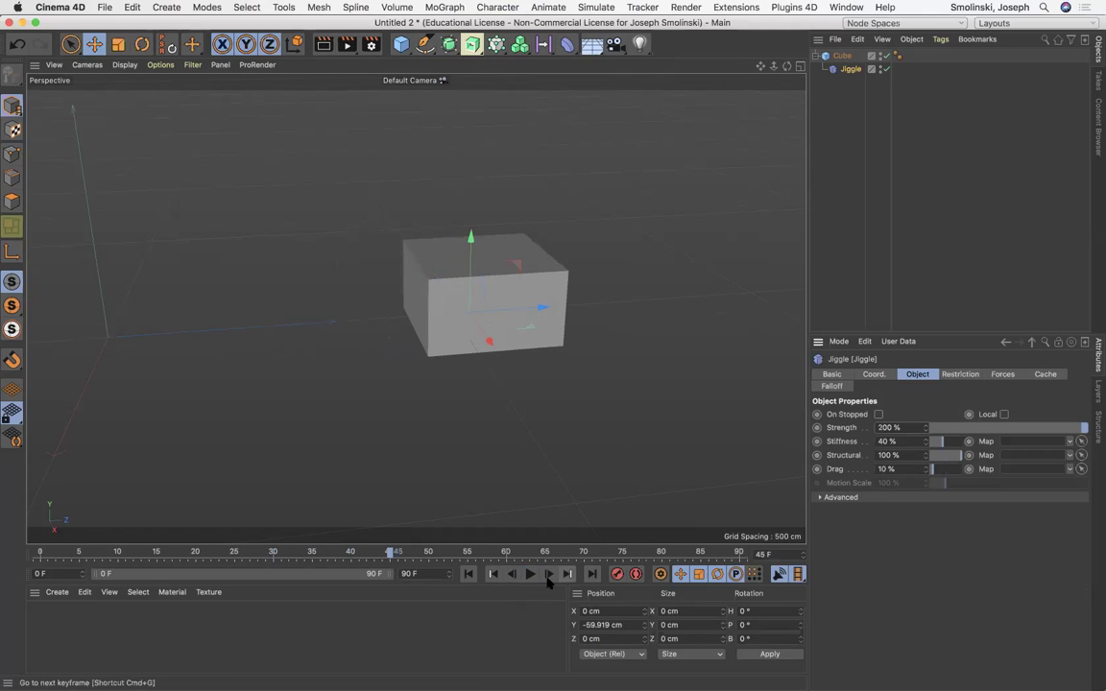
# - Set the Jiggle deformer's Stiffness to 15% and replay the animation from frame 0
pyautogui.moveTo(887, 441); pyautogui.dragTo(832, 439)
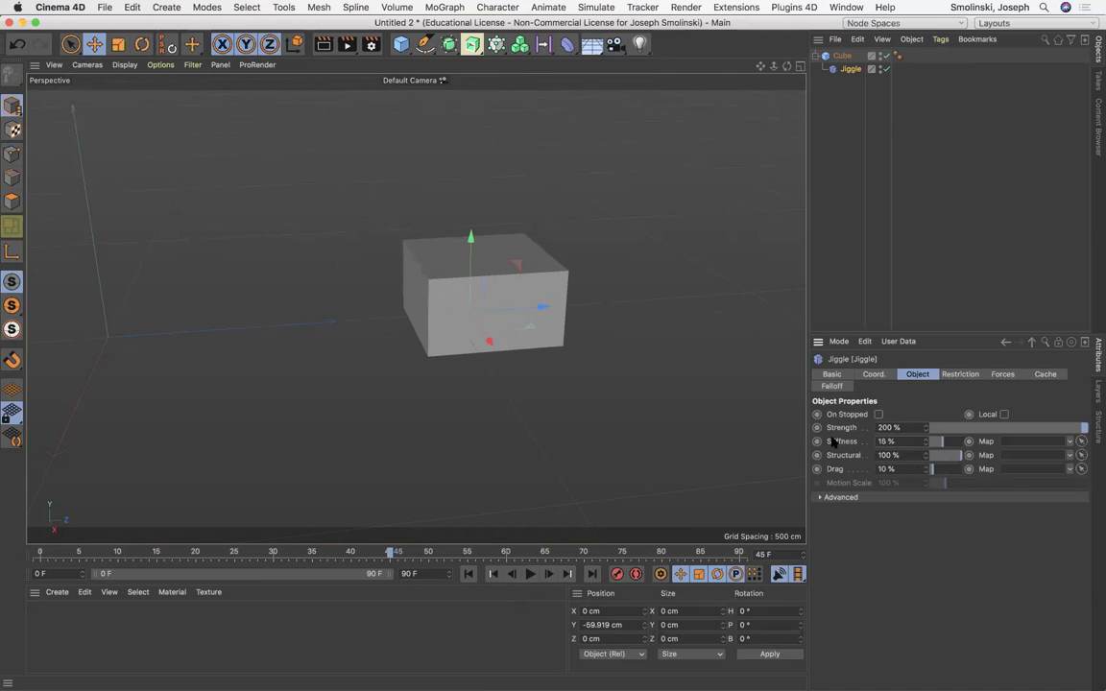
pyautogui.click(468, 574)
pyautogui.click(530, 574)
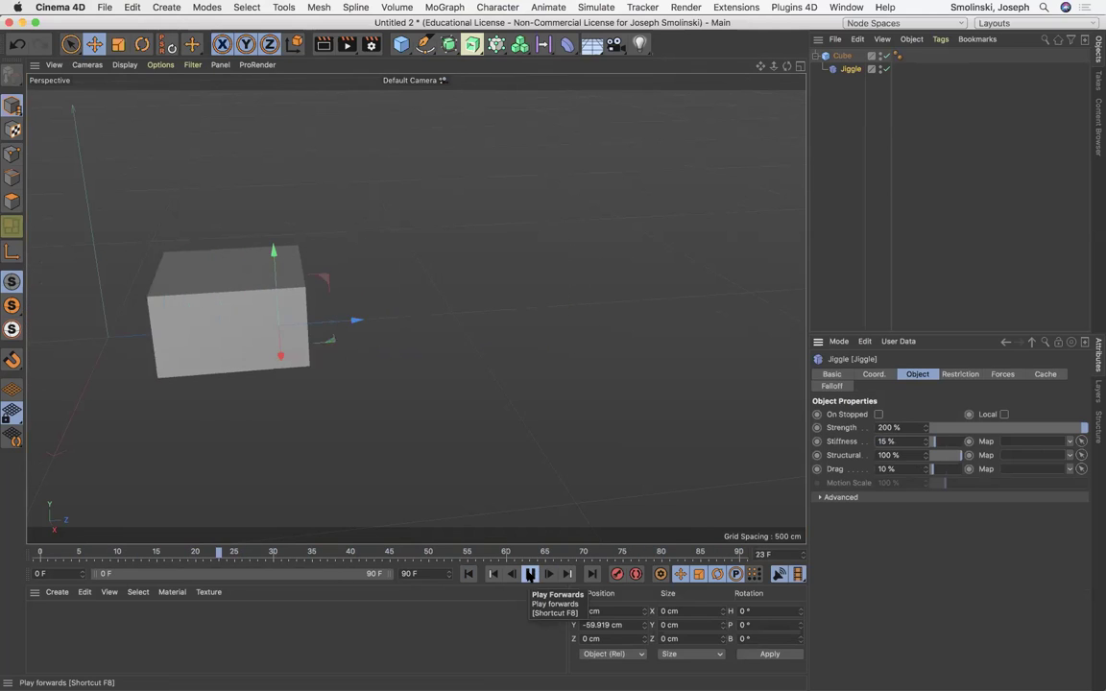
pyautogui.click(530, 574)
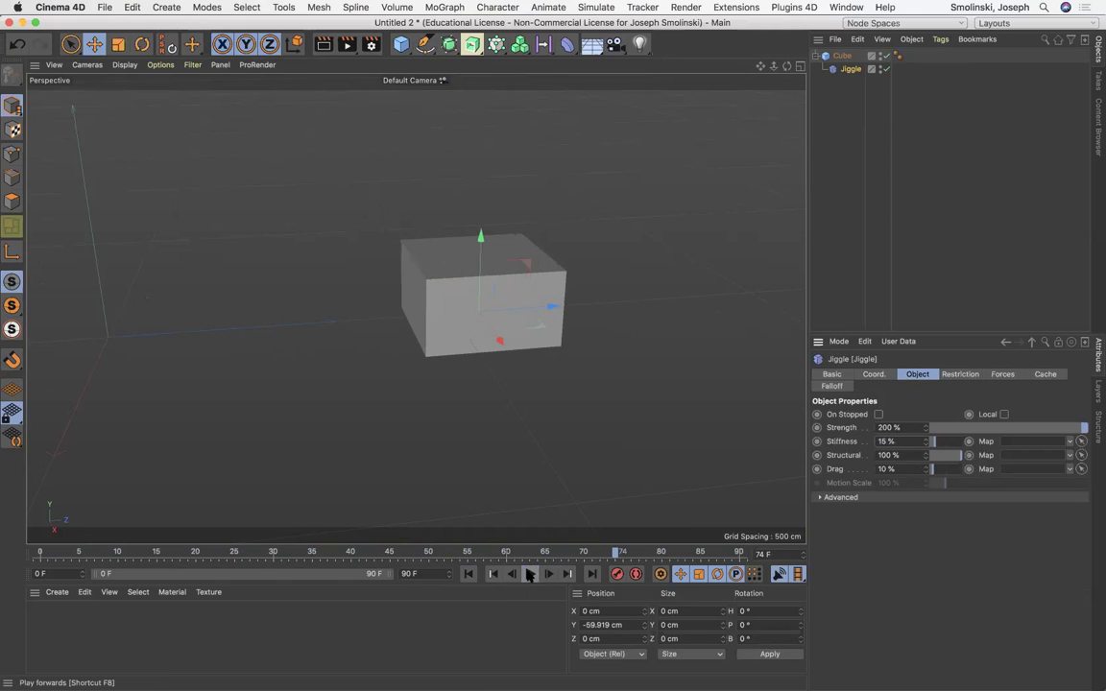
pyautogui.click(967, 375)
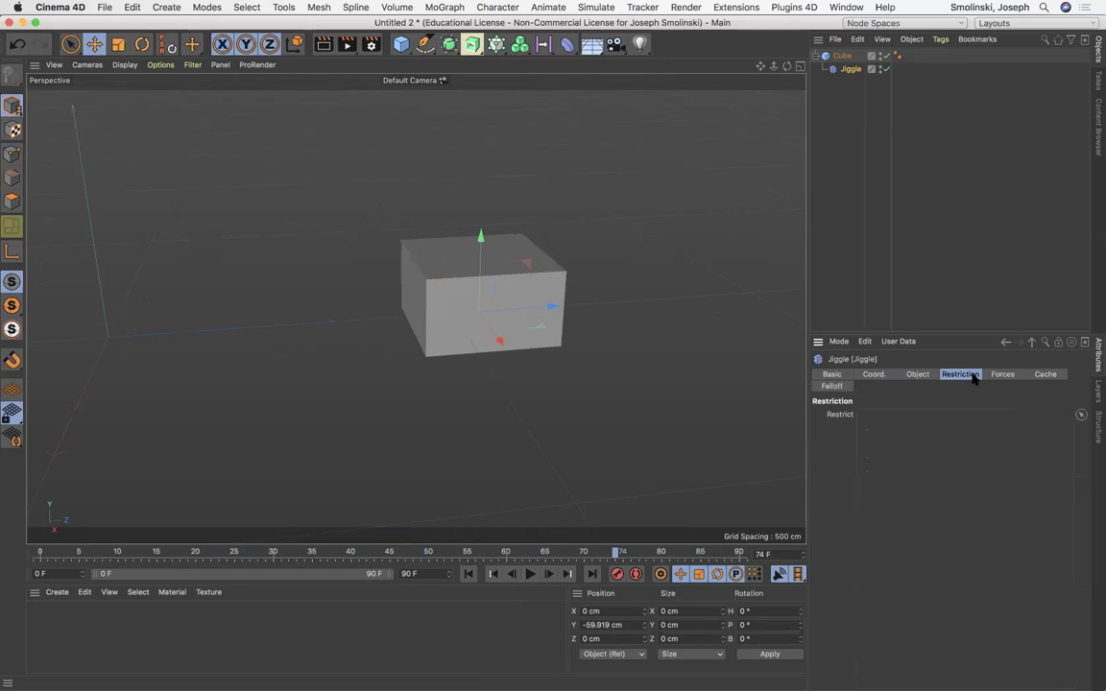
pyautogui.click(1002, 375)
pyautogui.click(917, 375)
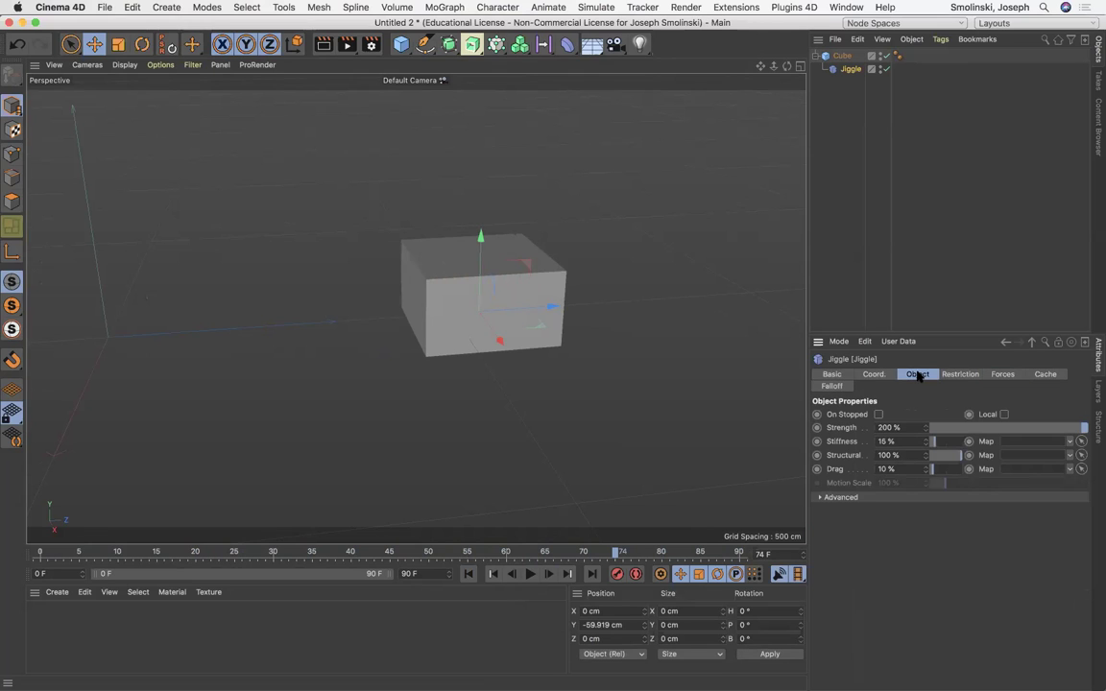